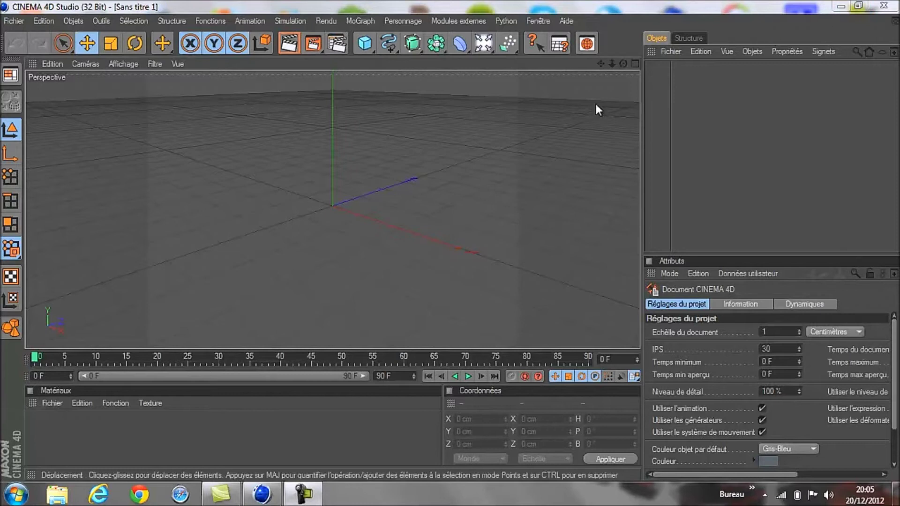
- Orbit the perspective view to face the scene straight from the front, slightly above the floor grid
left_click_drag(623, 64, 595, 86)
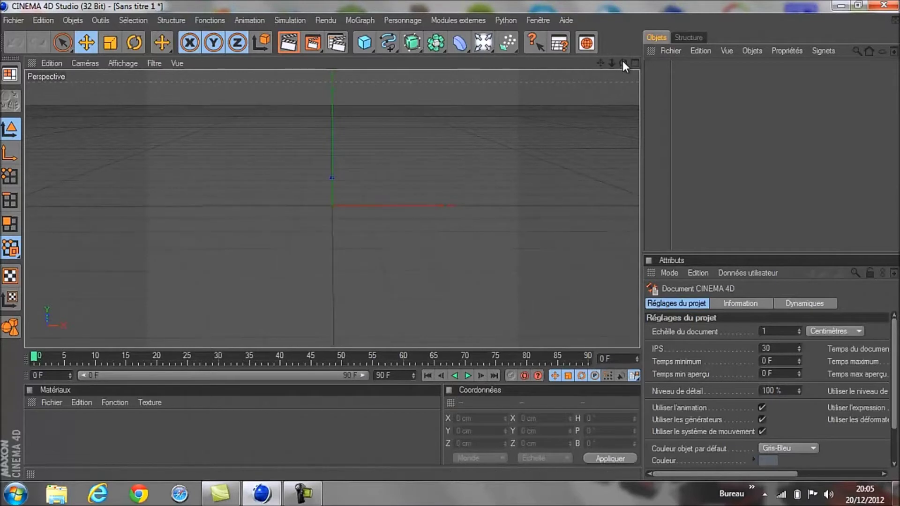
left_click_drag(623, 63, 505, 142)
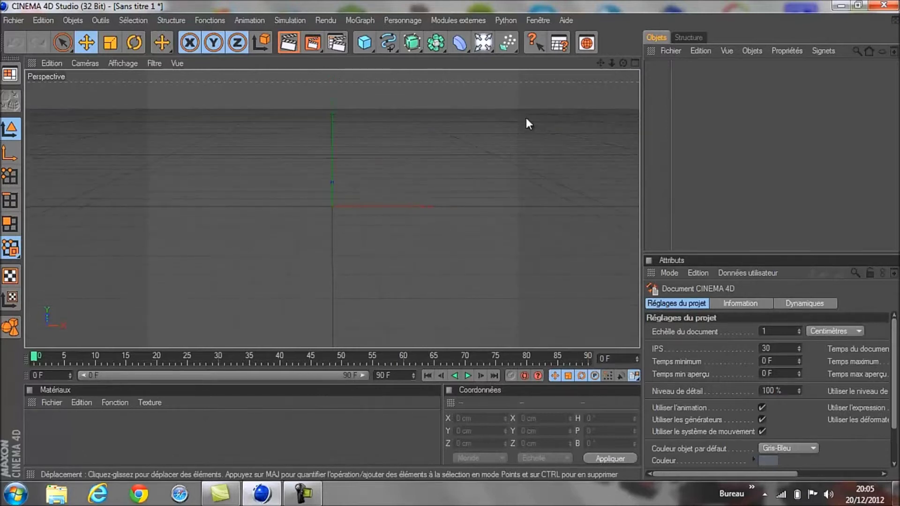
left_click_drag(623, 63, 434, 164)
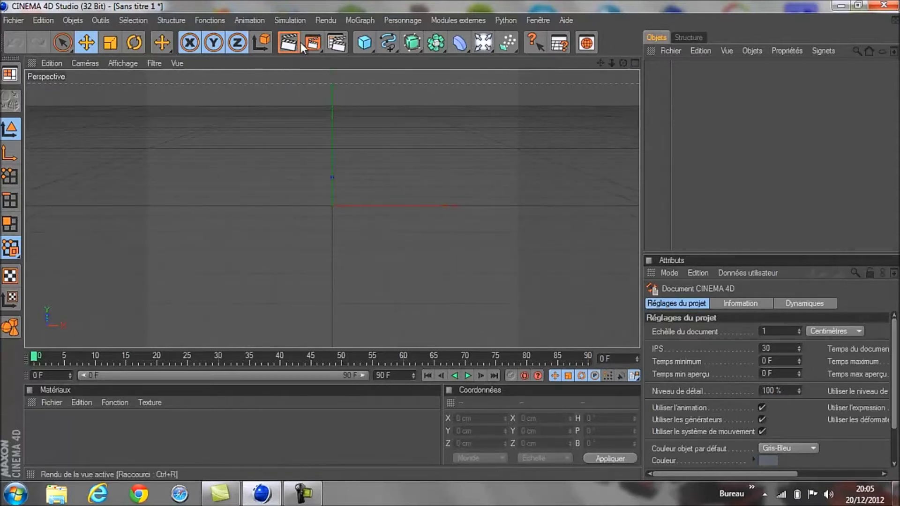
- Set the render output to the HDV/HDTV 720 29.97 preset and the frame range to Toutes les images
left_click(334, 44)
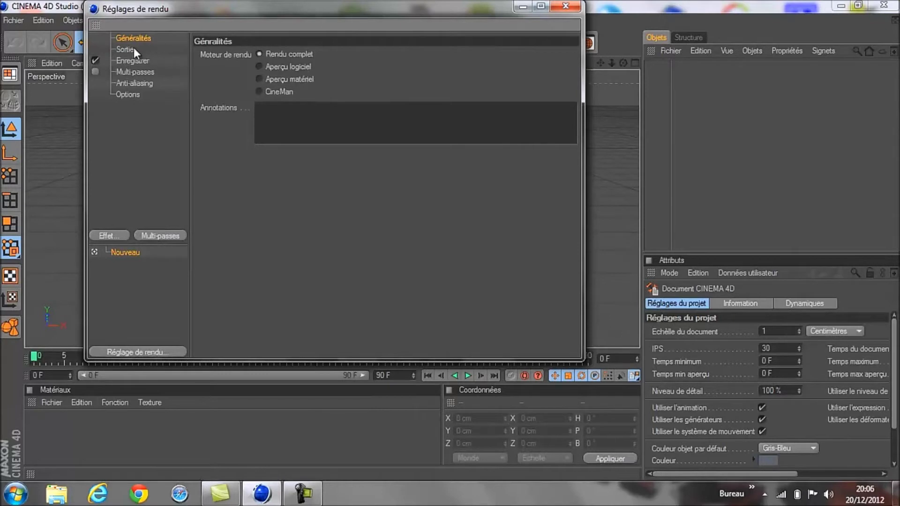
left_click(126, 50)
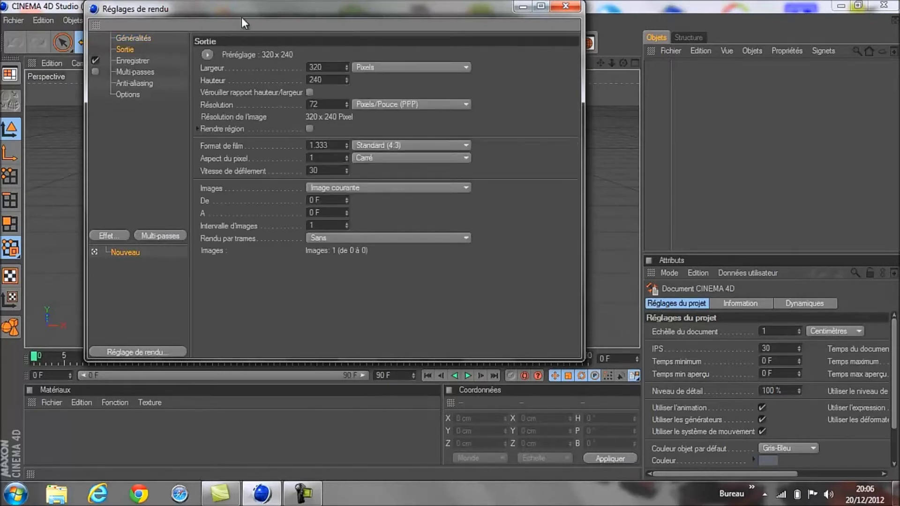
left_click(207, 55)
mouse_move(271, 96)
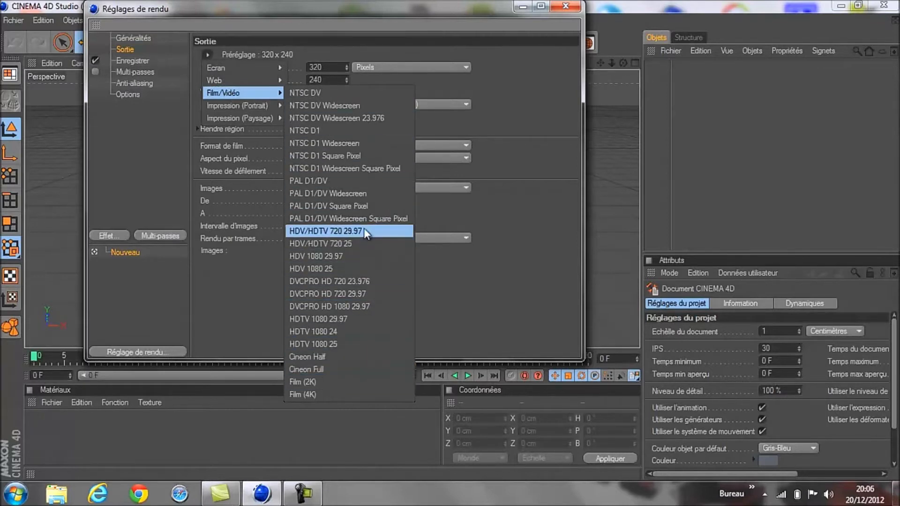
left_click(141, 154)
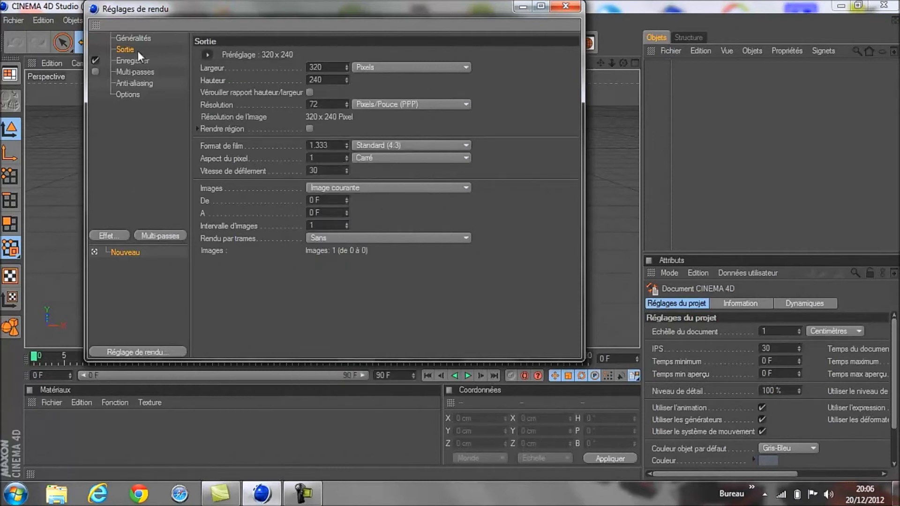
left_click(206, 55)
mouse_move(229, 93)
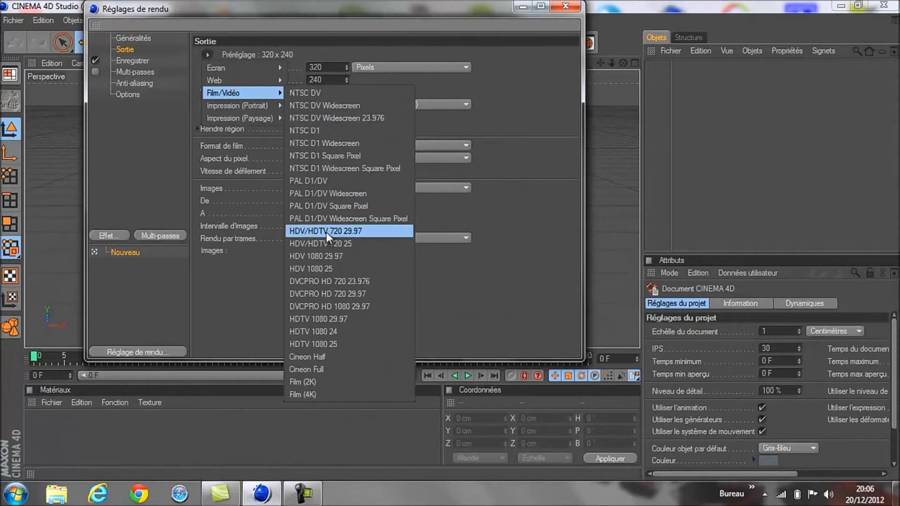
left_click(360, 234)
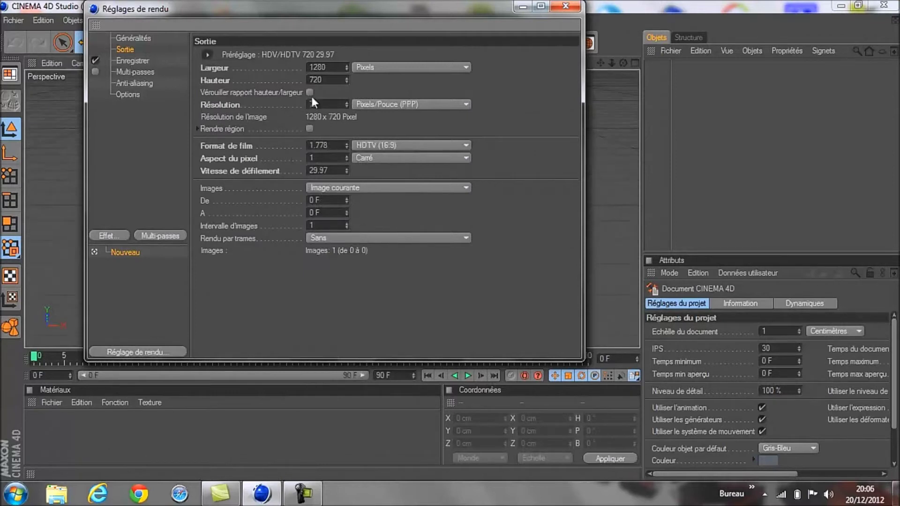
left_click(467, 187)
left_click(427, 224)
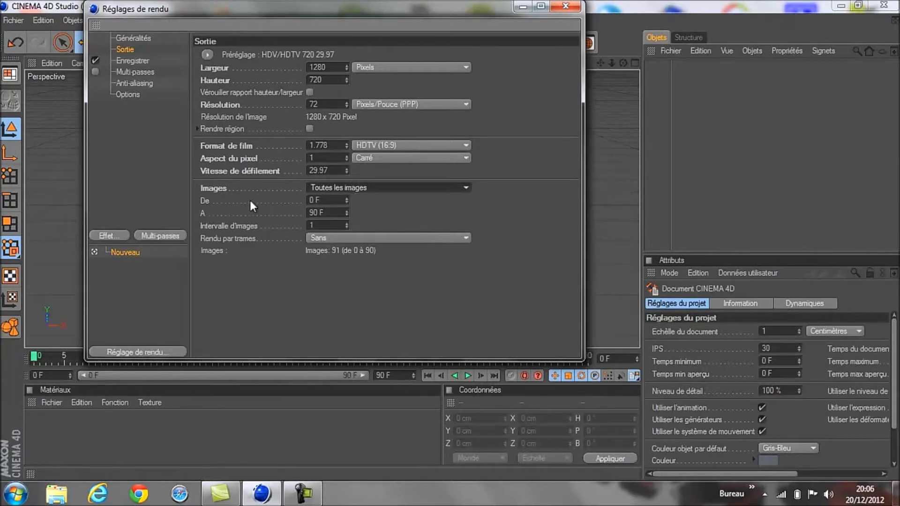
- Set the render anti-aliasing quality to Au mieux
left_click(132, 86)
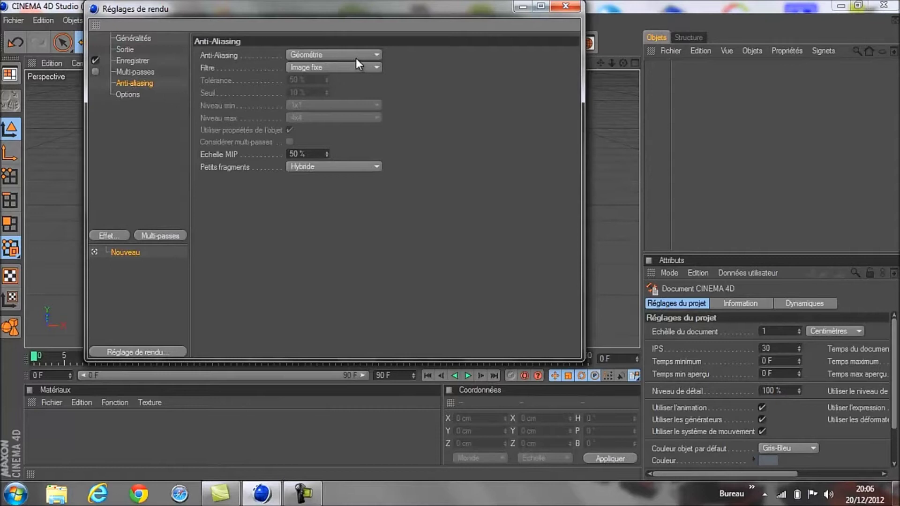
left_click(373, 52)
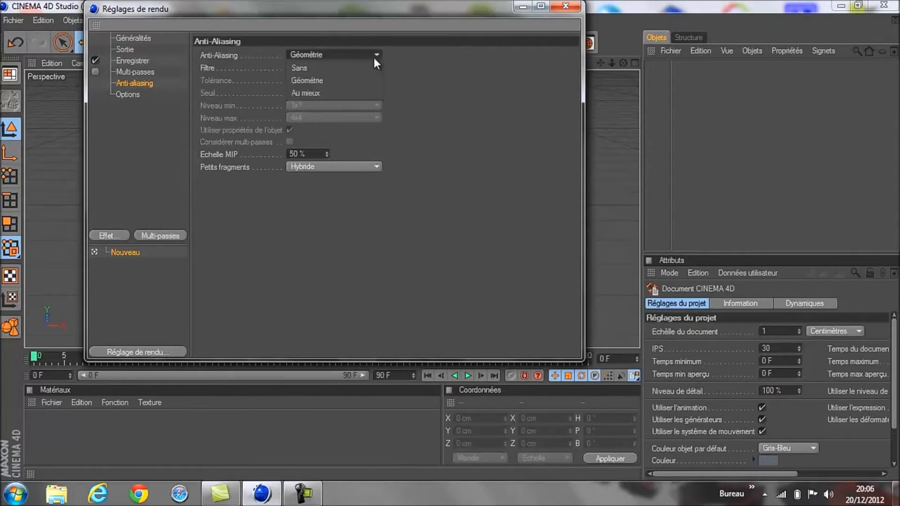
left_click(353, 94)
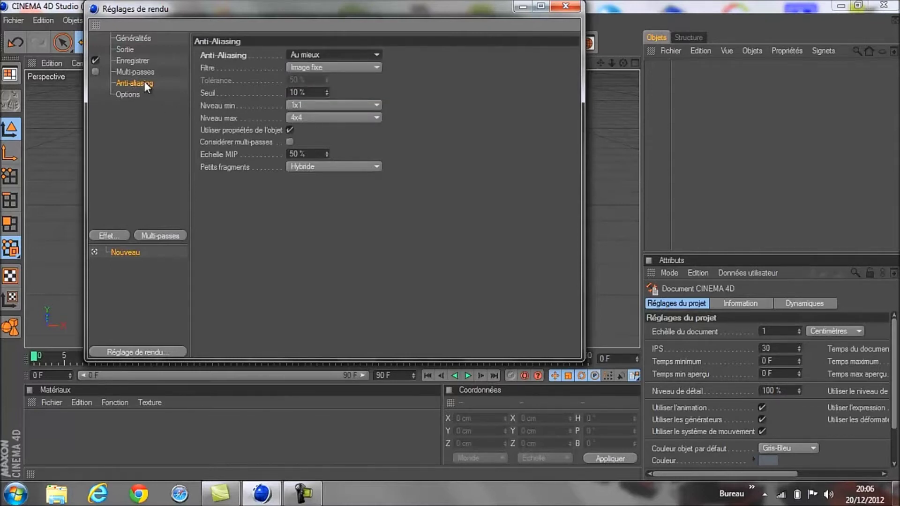
- Set the render to save as Film AVI on the desktop under the name "nouvelle intro 2" and close the render settings
left_click(133, 61)
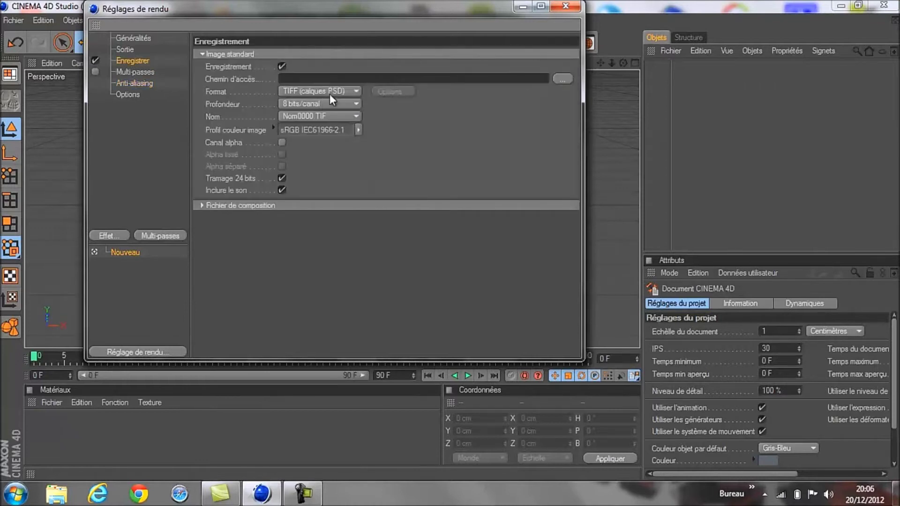
left_click(355, 90)
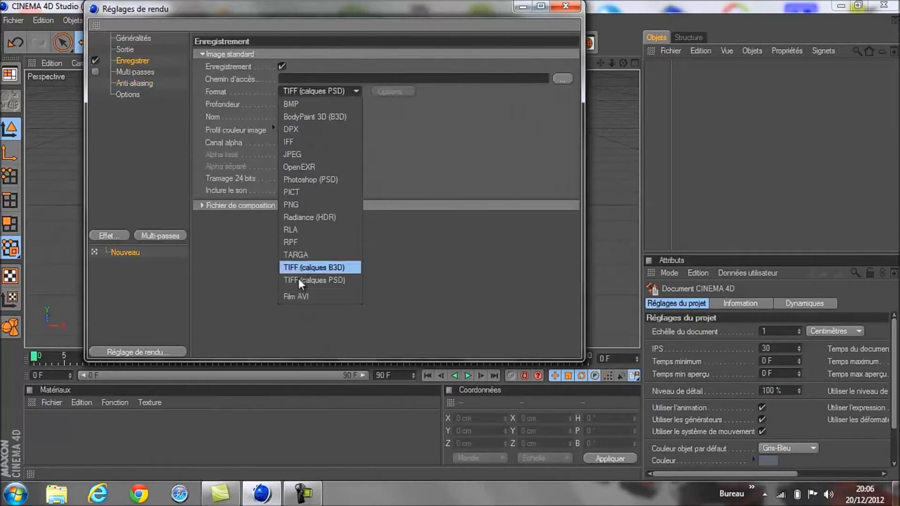
left_click(299, 297)
left_click(564, 78)
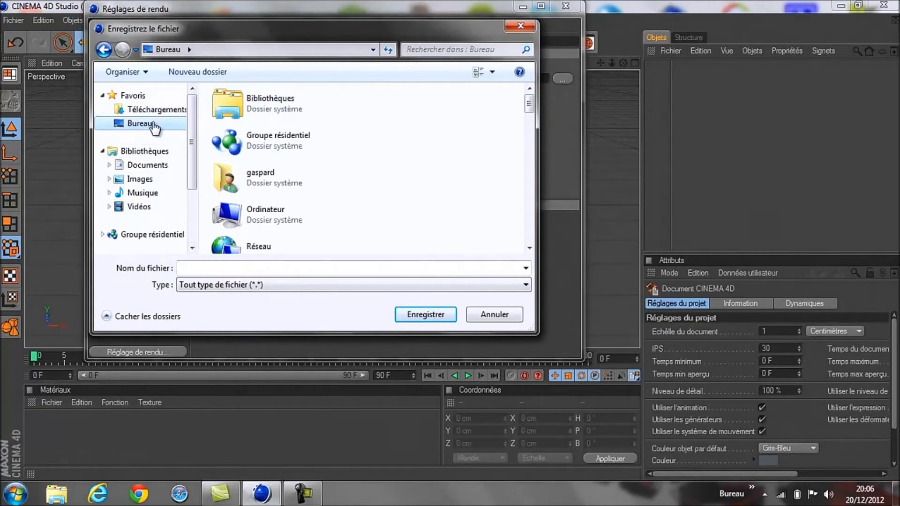
left_click(214, 265)
type("n")
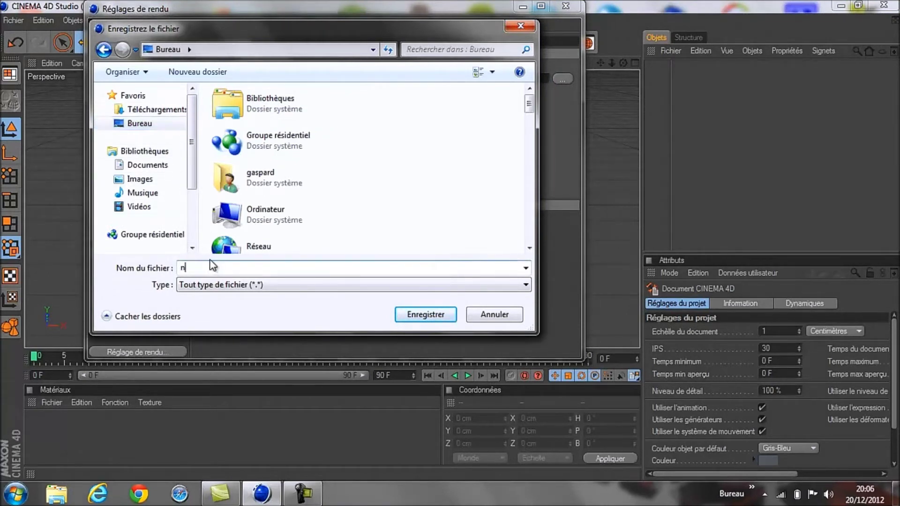
type("ouvelle")
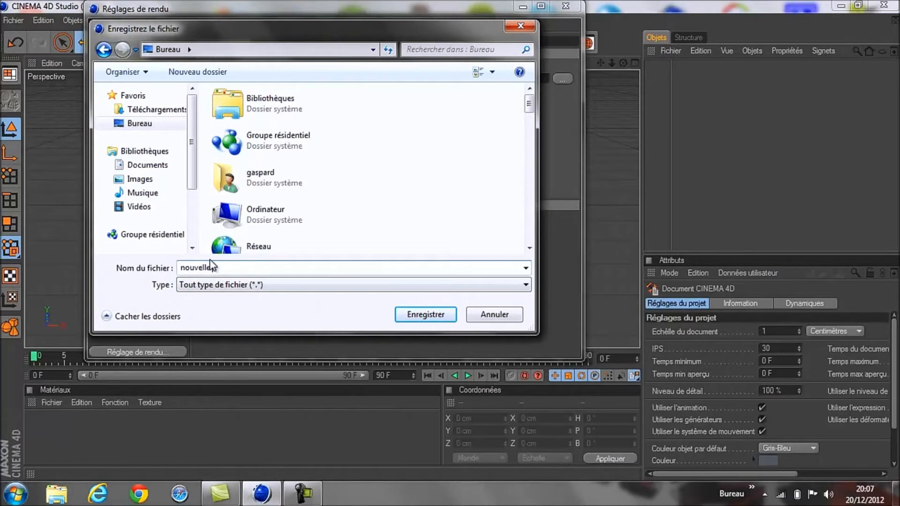
type(" intro 2")
left_click(424, 315)
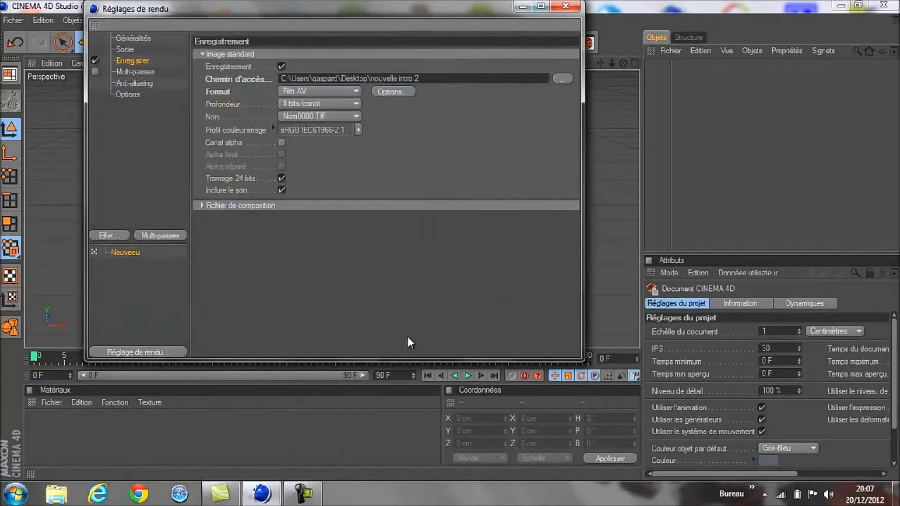
left_click(566, 6)
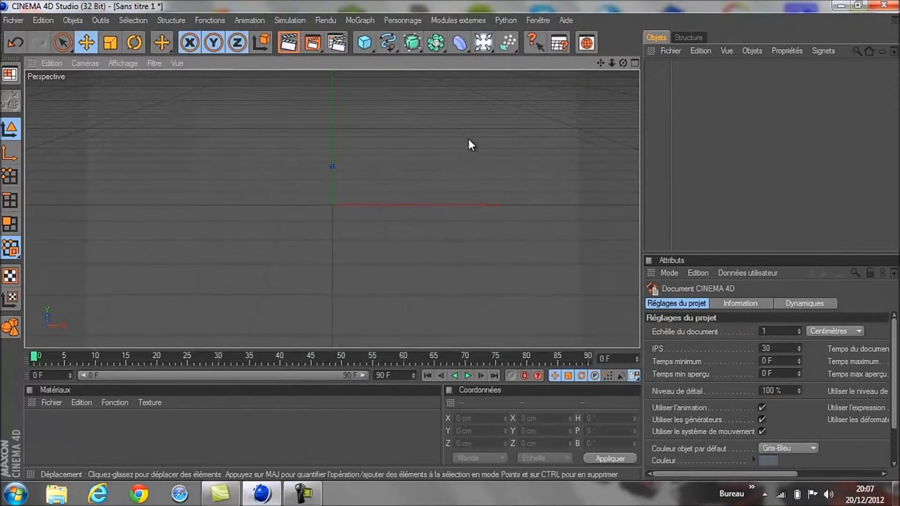
- Add a MoGraph Mo Texte object and set its depth to 40
left_click(357, 19)
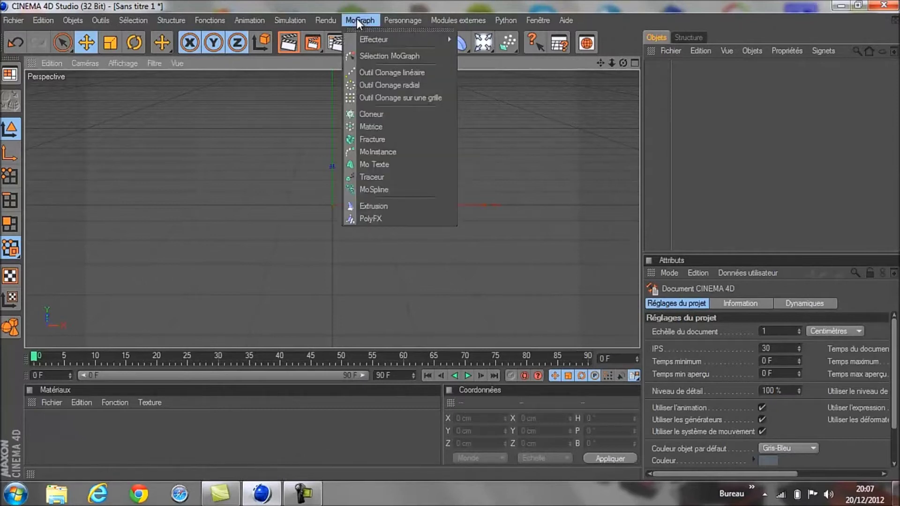
left_click(373, 166)
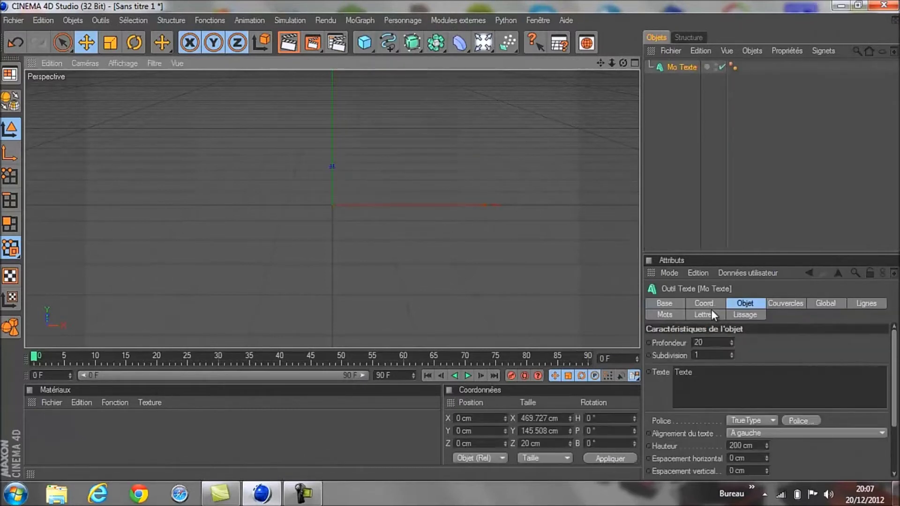
left_click(698, 343)
double_click(698, 343)
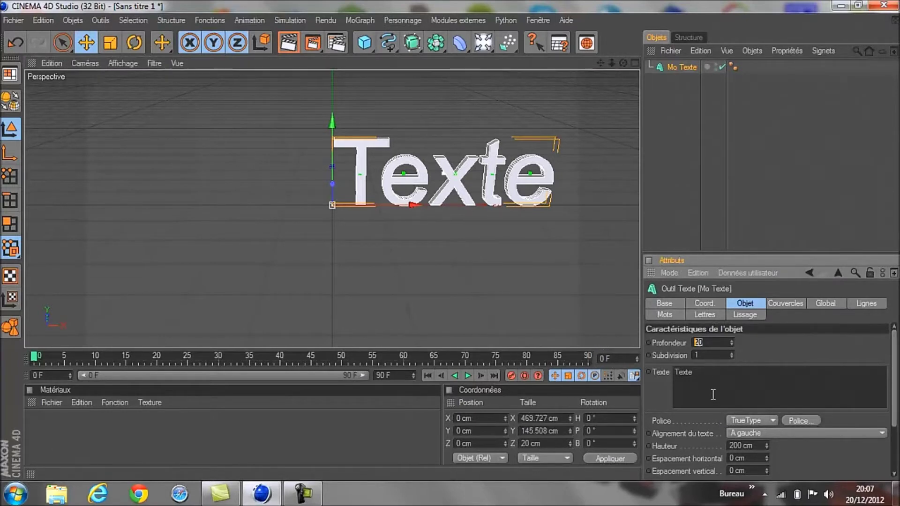
type("40")
key("Return")
- Replace the text object's default wording with "SnowelX56" and deselect it
left_click_drag(713, 375, 647, 375)
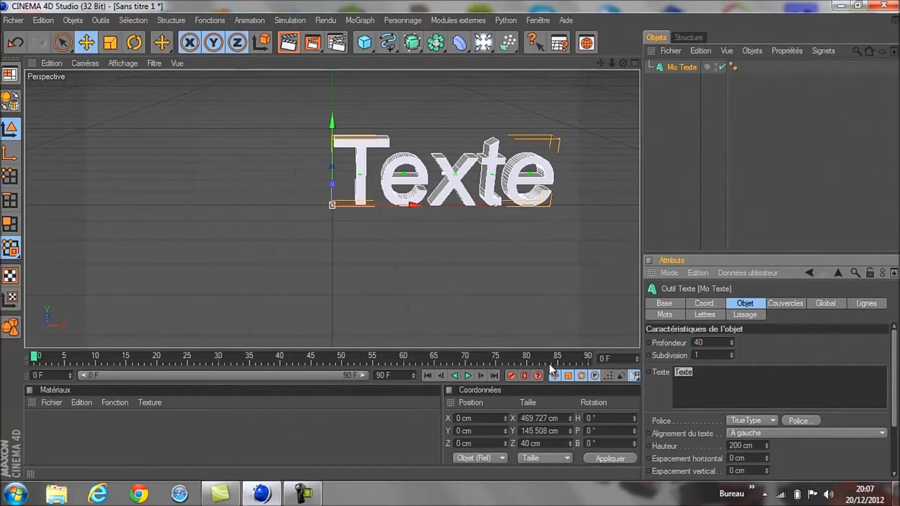
type("SnowellX56")
left_click(562, 305)
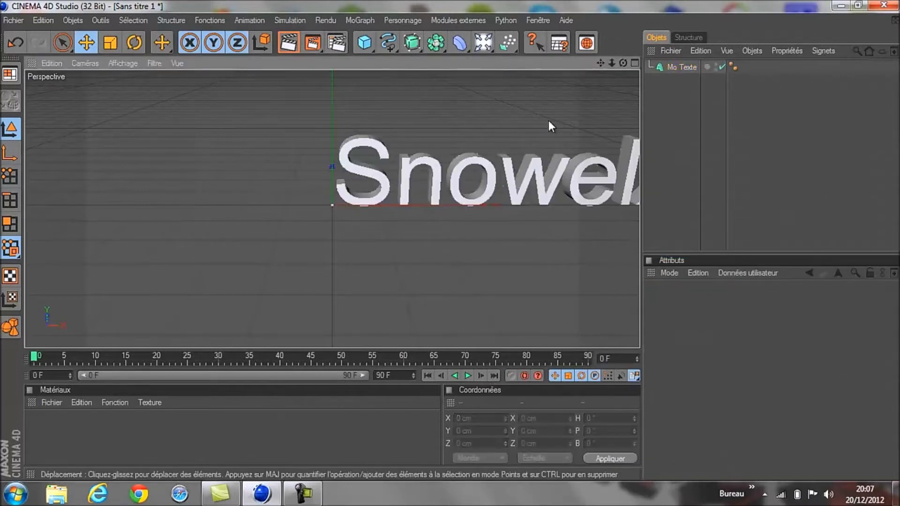
- Move the text object along the X axis to about -499 cm so it sits centred on the origin
left_click(163, 43)
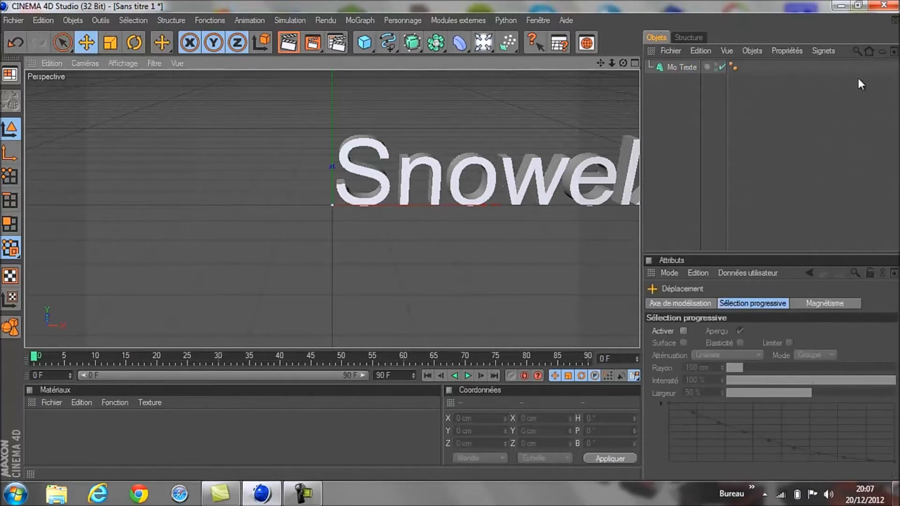
left_click(678, 67)
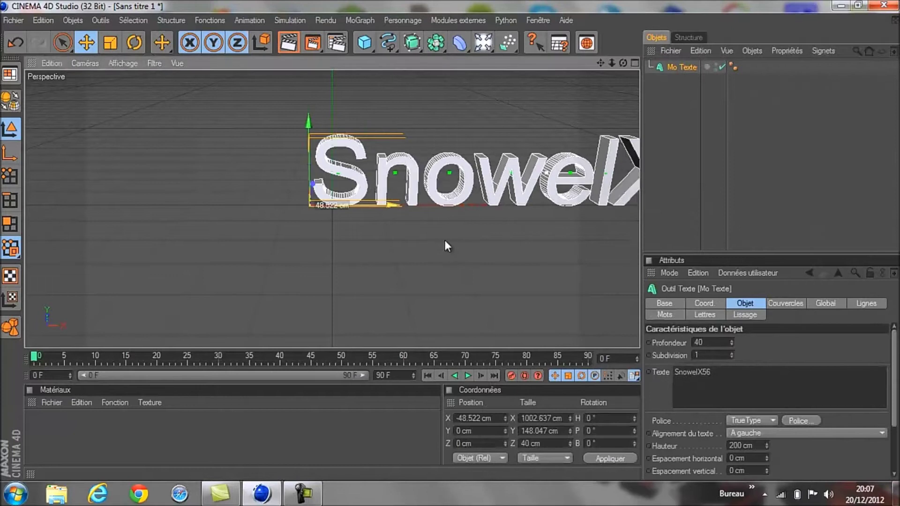
left_click_drag(306, 206, 169, 205)
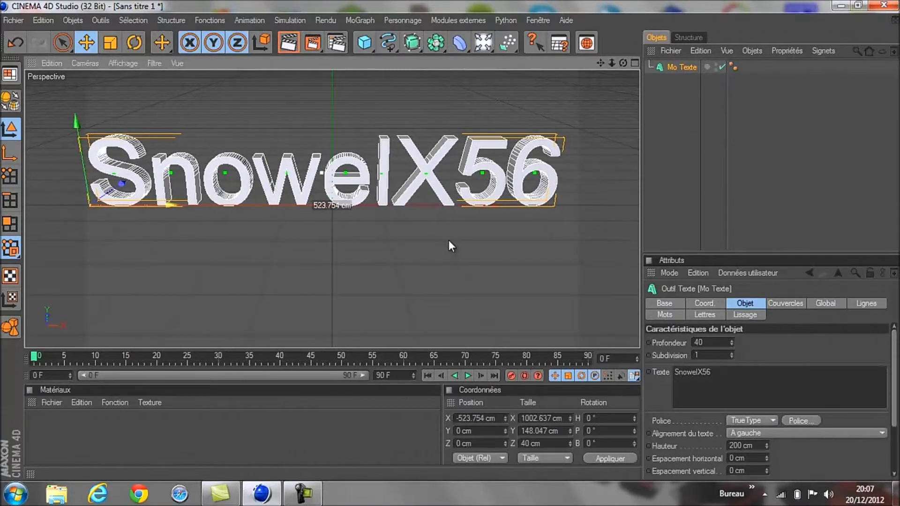
left_click_drag(450, 241, 451, 243)
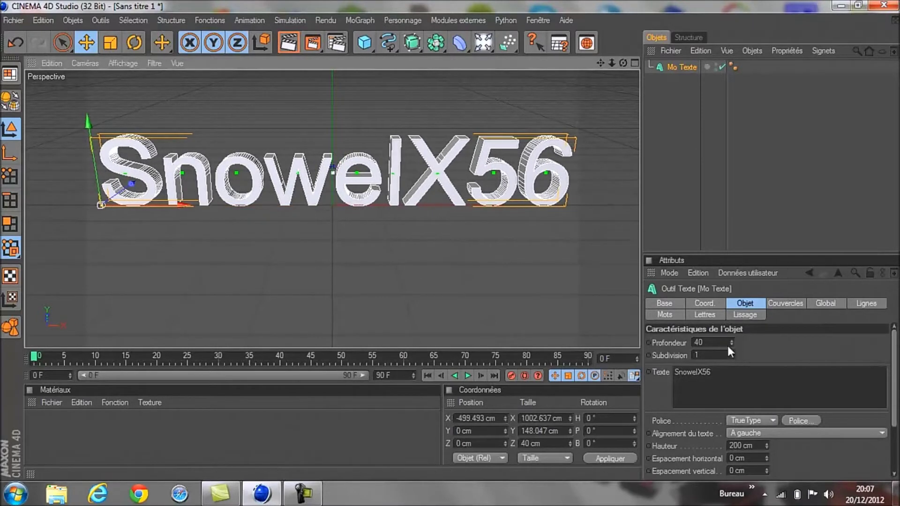
left_click(522, 280)
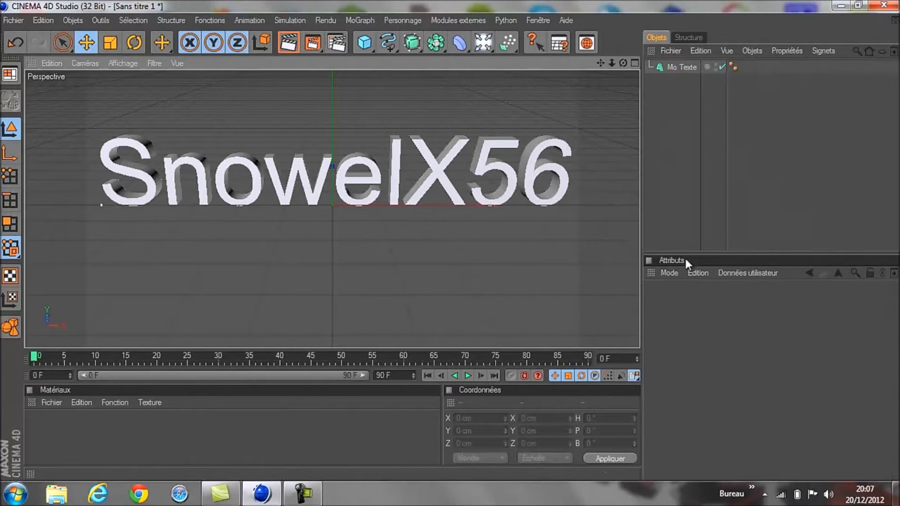
- Change the text's font to Impact with Normal style and recentre it along X at about -444 cm
left_click(682, 67)
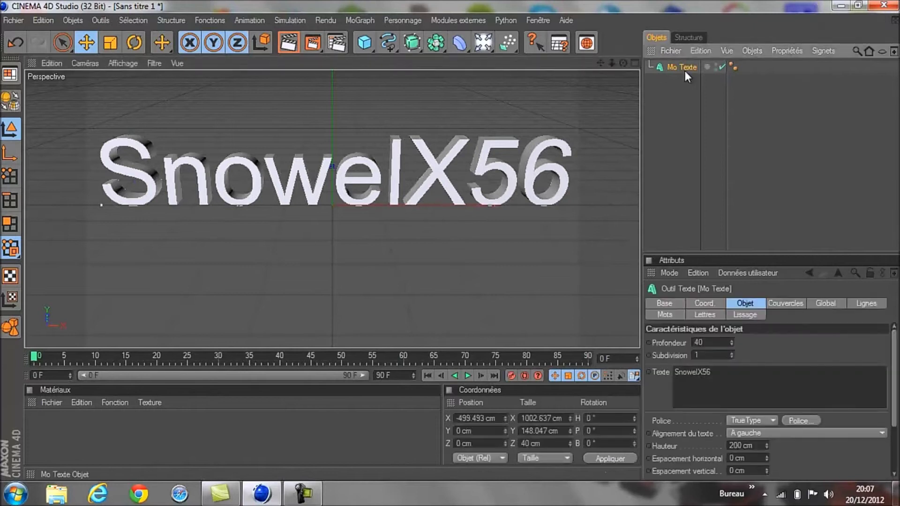
left_click(800, 419)
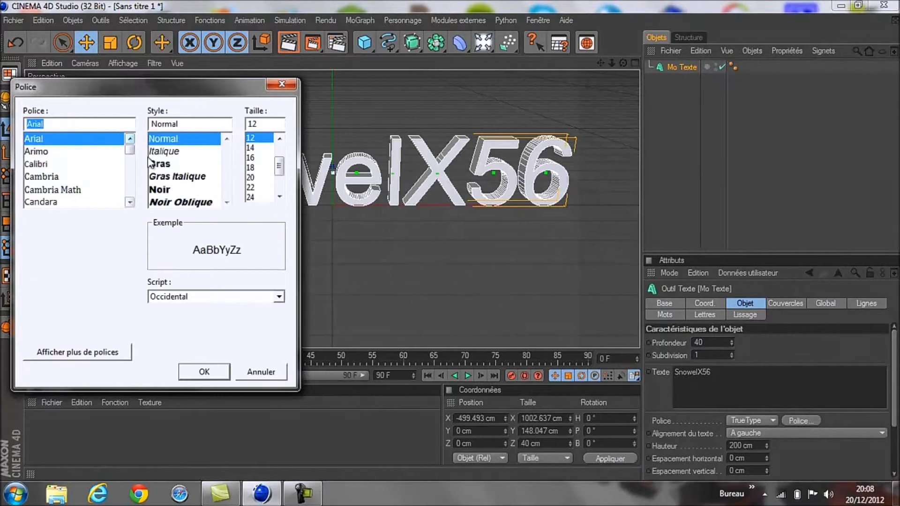
left_click_drag(129, 149, 128, 172)
left_click(44, 178)
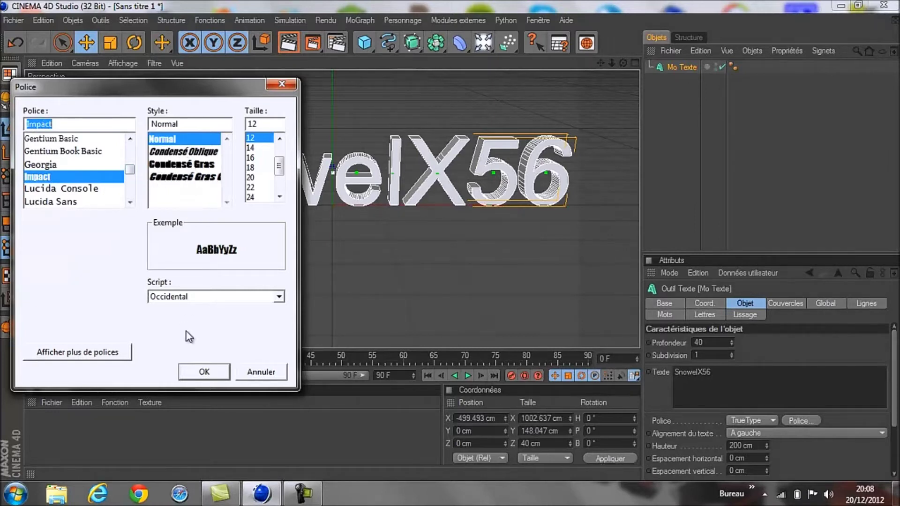
left_click(204, 372)
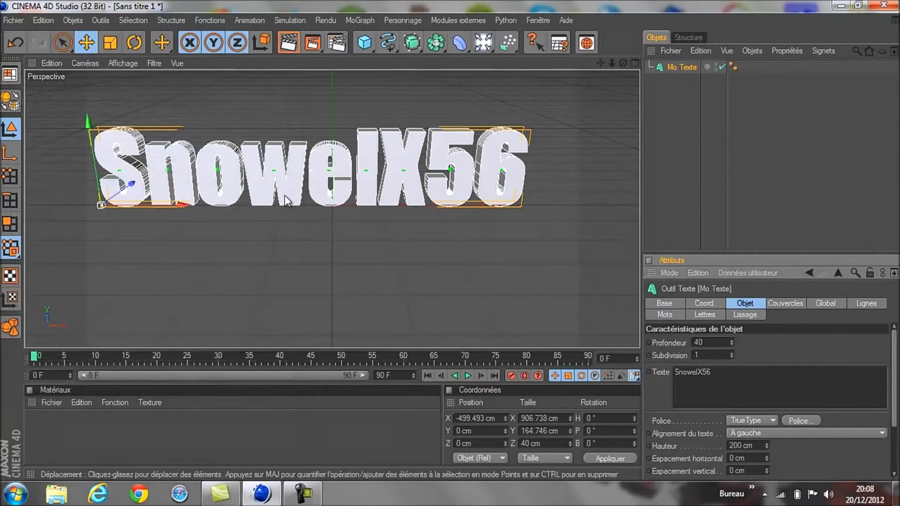
left_click_drag(182, 204, 449, 241)
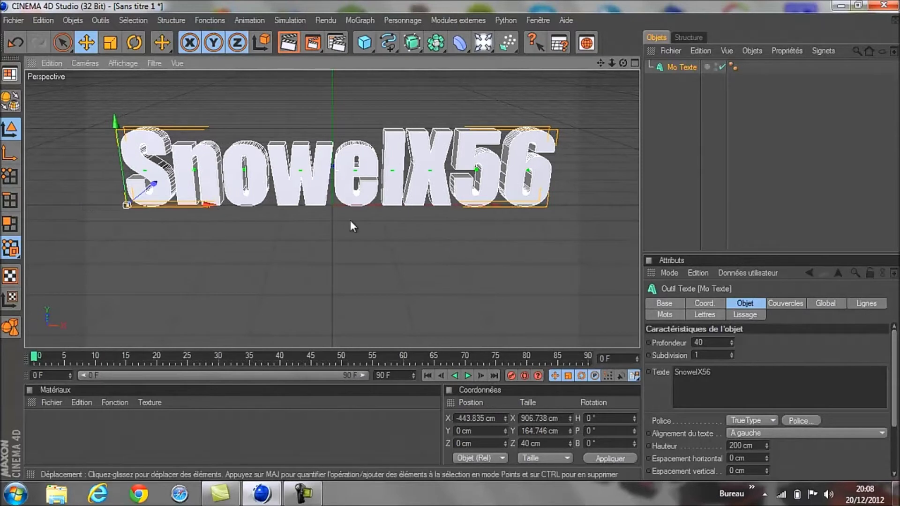
- Duplicate the "SnowelX56" Mo Texte object by copying and pasting it, leaving nothing selected
left_click(727, 377)
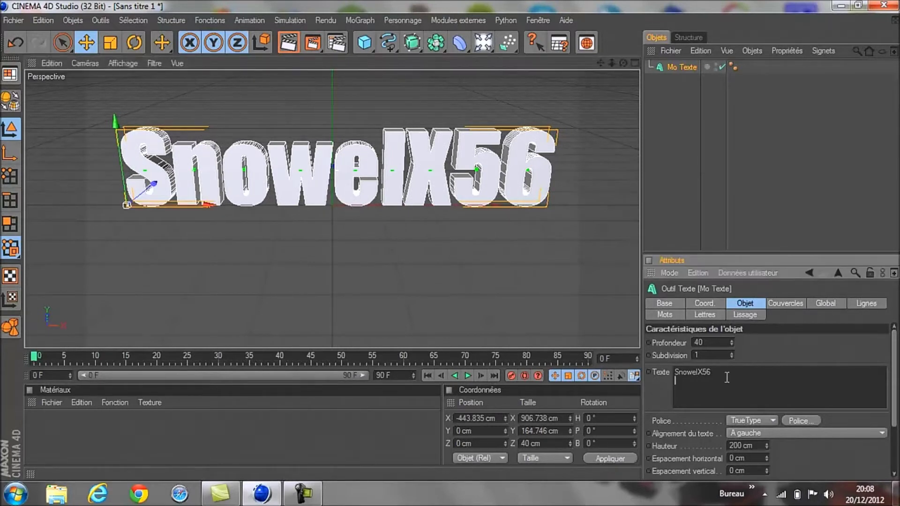
left_click(690, 68)
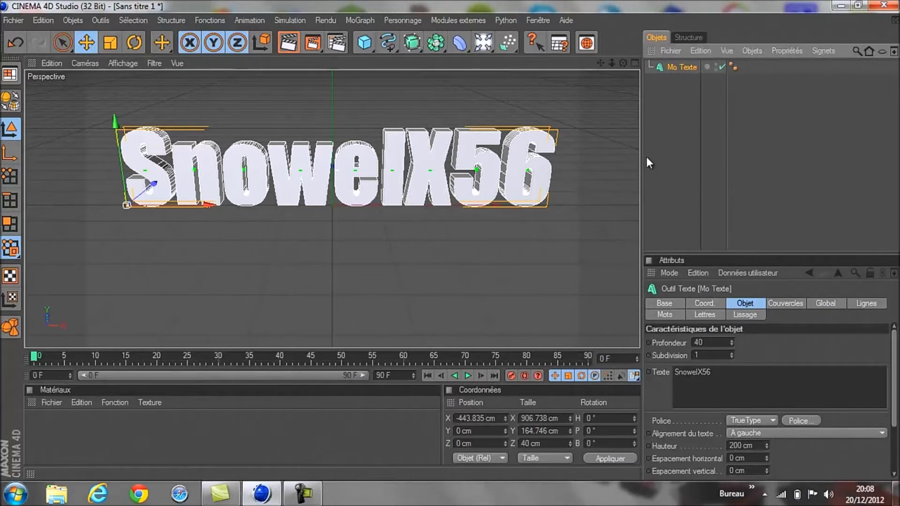
key("ctrl+c")
key("ctrl+v")
left_click(679, 109)
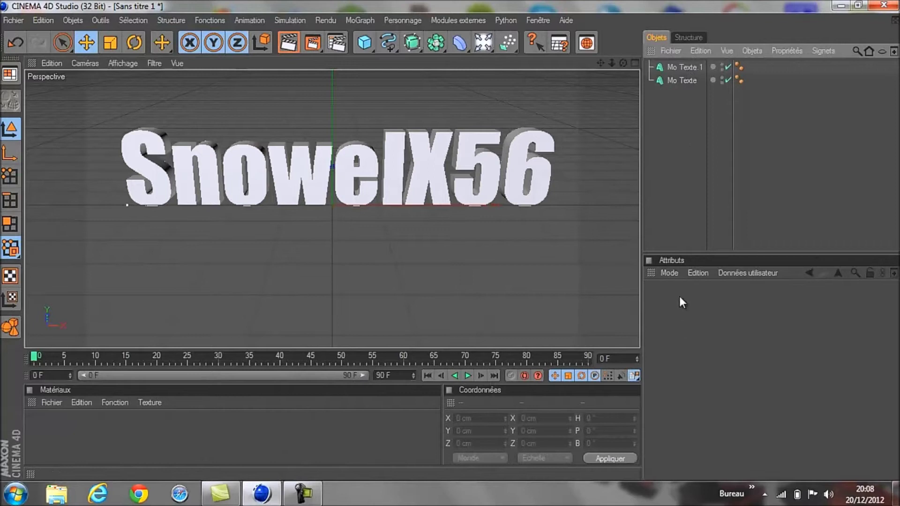
- Set the extrusion depth of the original Mo Texte object to 60
left_click(689, 80)
double_click(711, 343)
type("60")
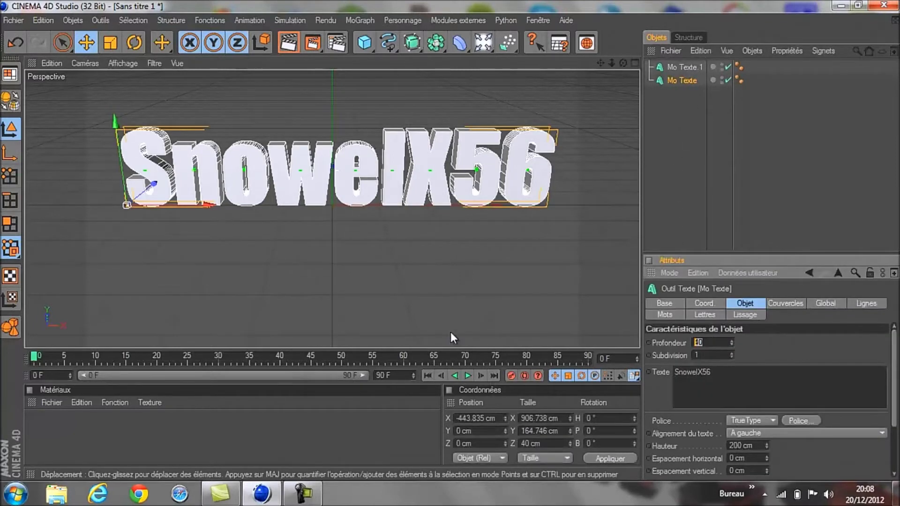
left_click(772, 382)
- Give the duplicate Mo Texte.1 a cap and bevel (Couvercle et biseau) at both its start and end
left_click(689, 67)
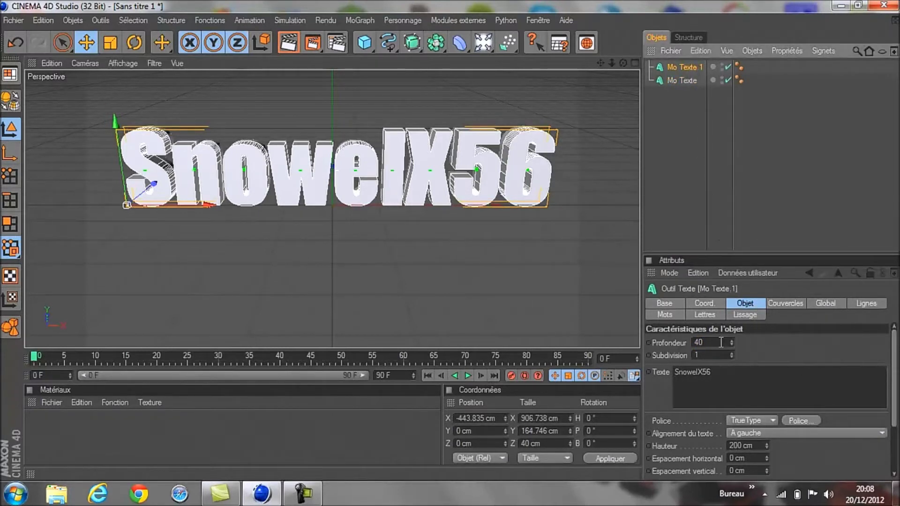
left_click(783, 304)
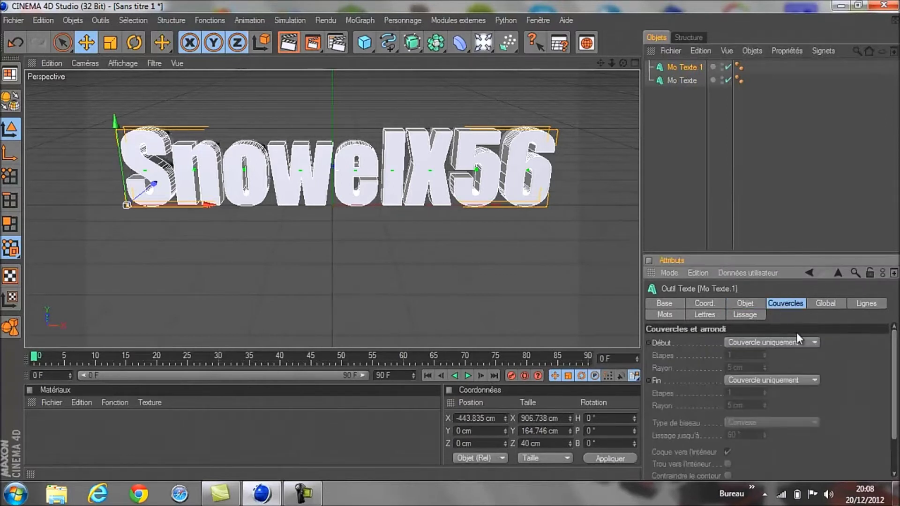
left_click(808, 345)
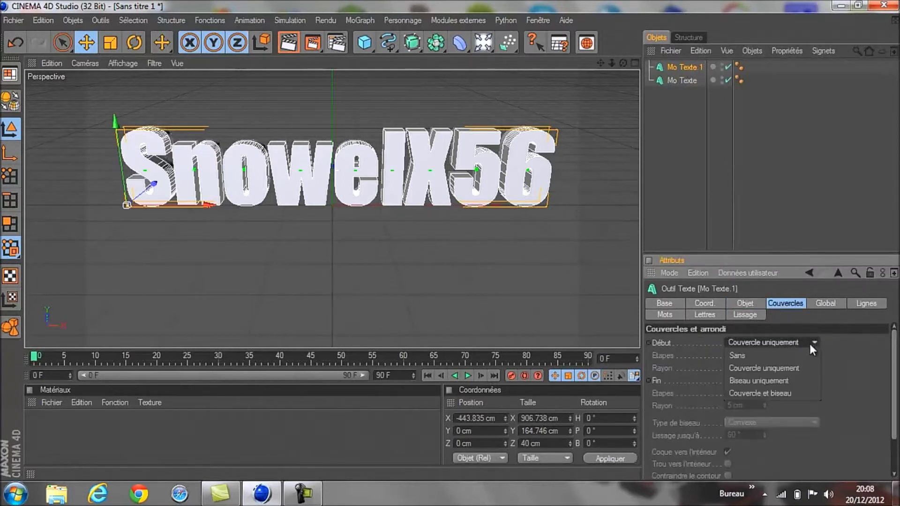
left_click(789, 390)
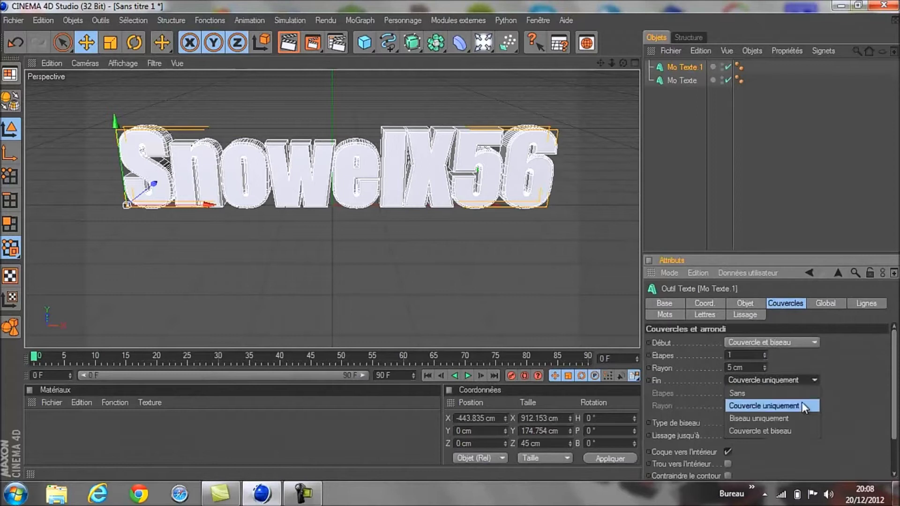
left_click(786, 431)
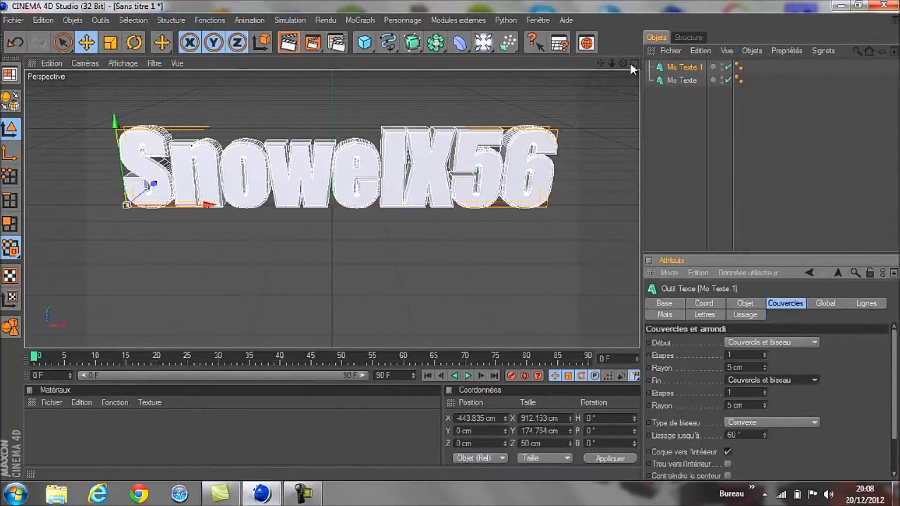
- Move the original Mo Texte object forward along the Z axis to about -10 cm
left_click_drag(622, 60, 454, 240)
left_click(679, 81)
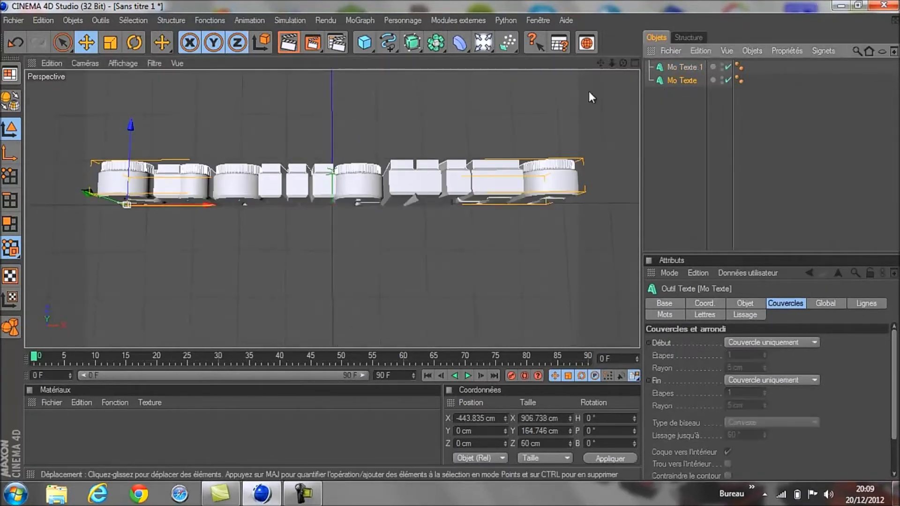
left_click_drag(131, 127, 451, 239)
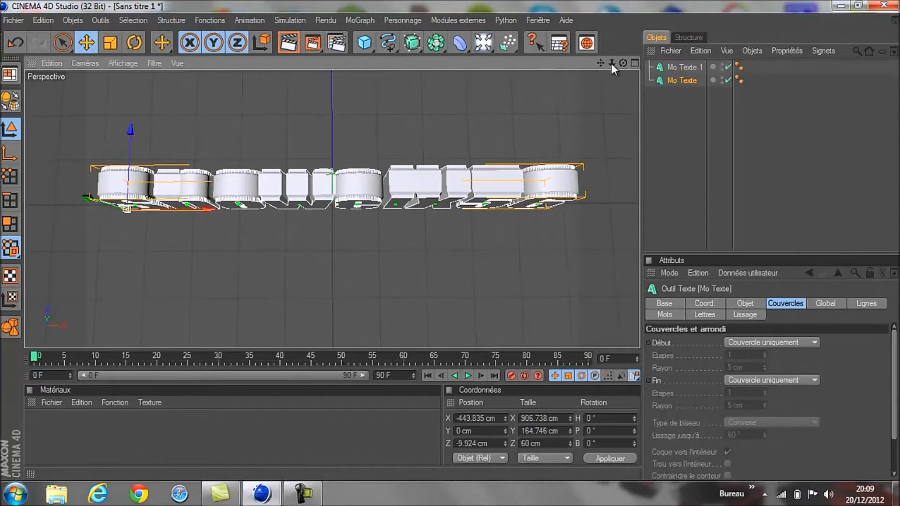
left_click_drag(622, 62, 451, 240)
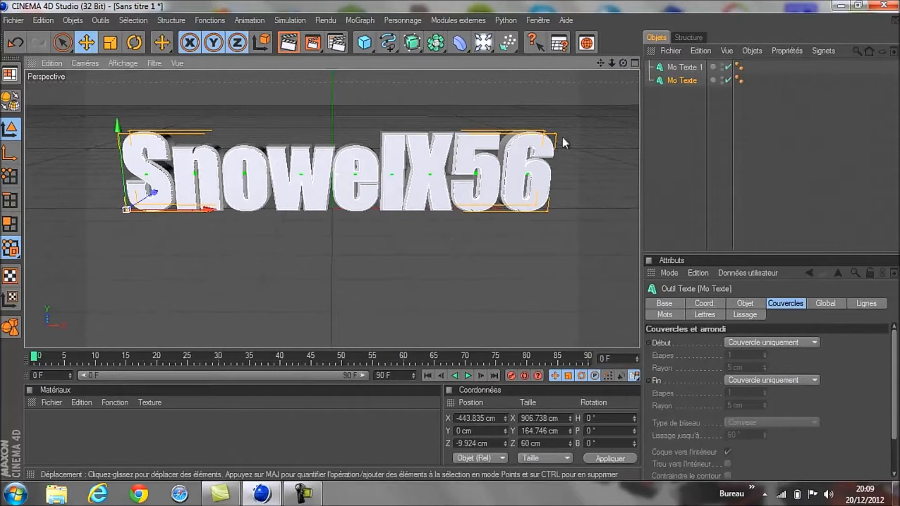
left_click(409, 262)
- Raise both text objects together to about 12.5 cm on the Y axis and deselect them
left_click_drag(711, 145, 697, 57)
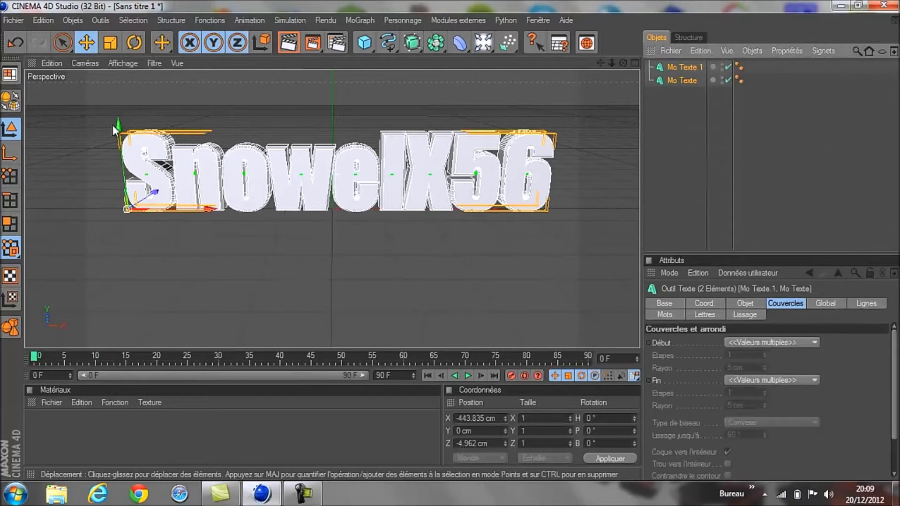
left_click_drag(118, 124, 449, 237)
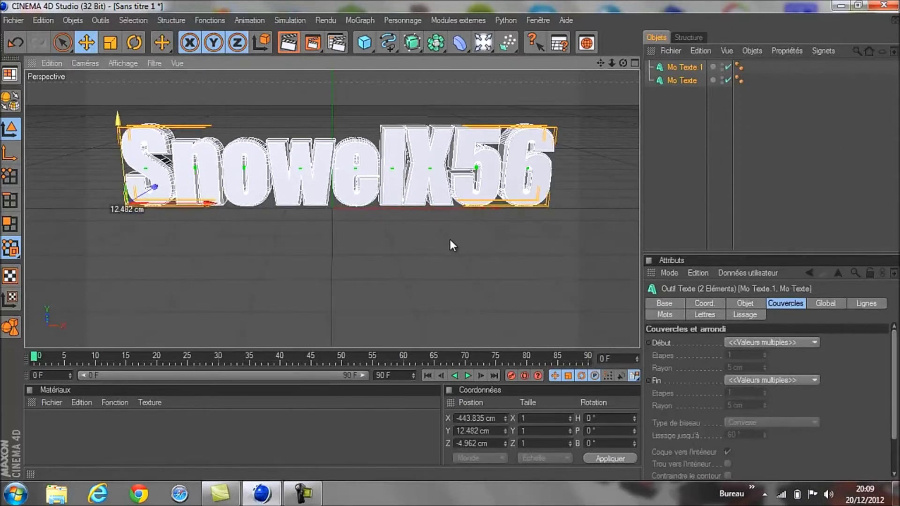
left_click(713, 199)
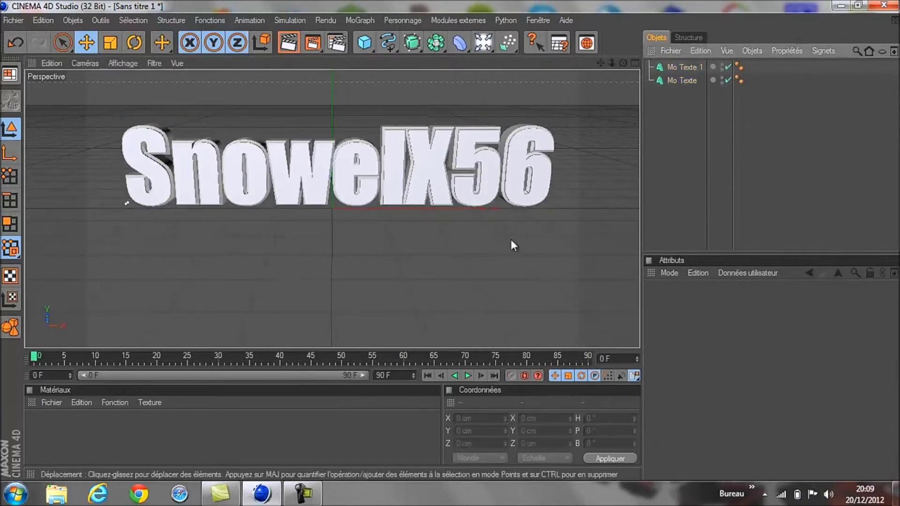
- Create a new material and set its colour to orange, RGB 255, 123, 0
left_click(52, 402)
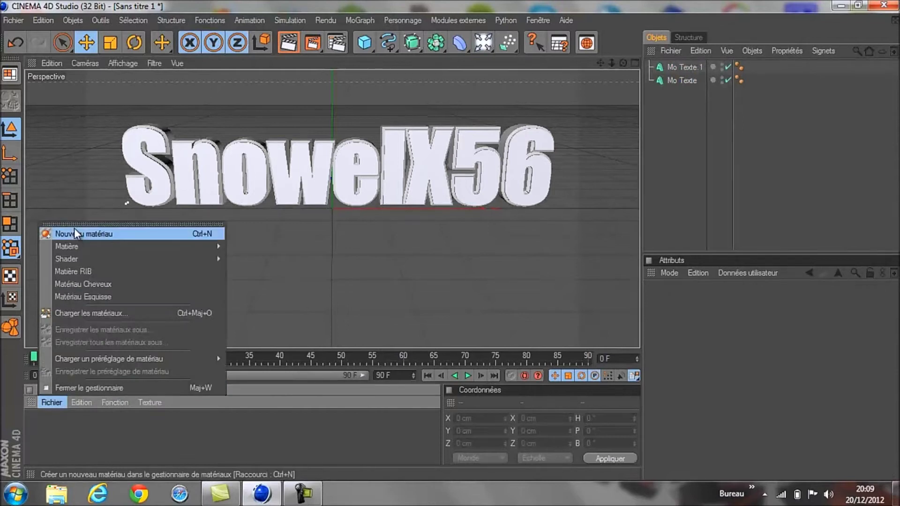
left_click(60, 234)
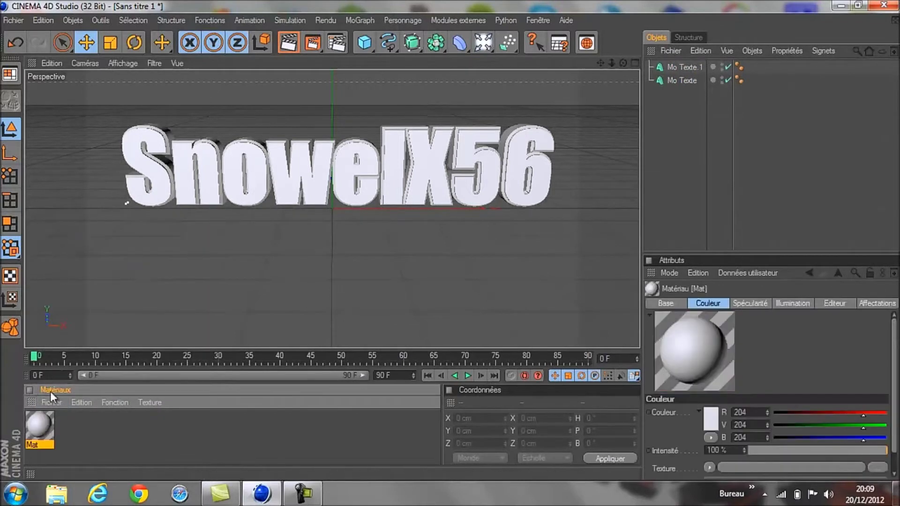
double_click(44, 419)
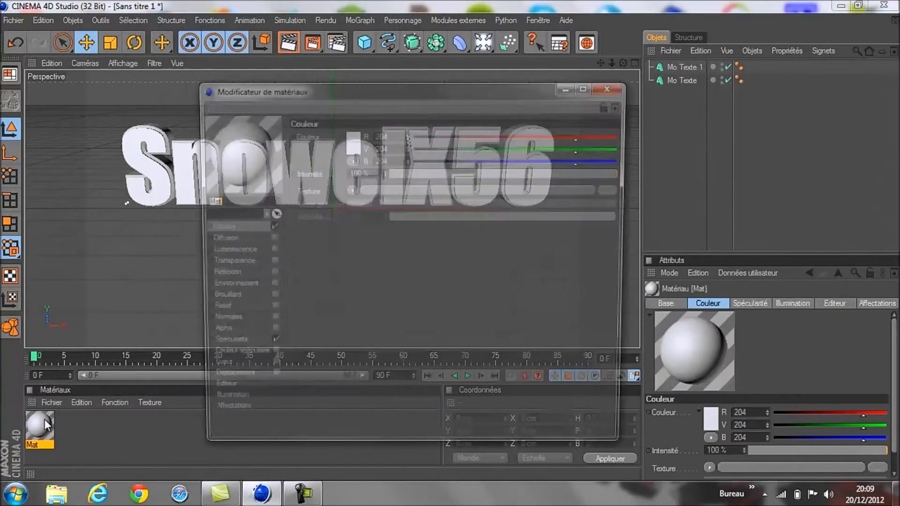
left_click(353, 142)
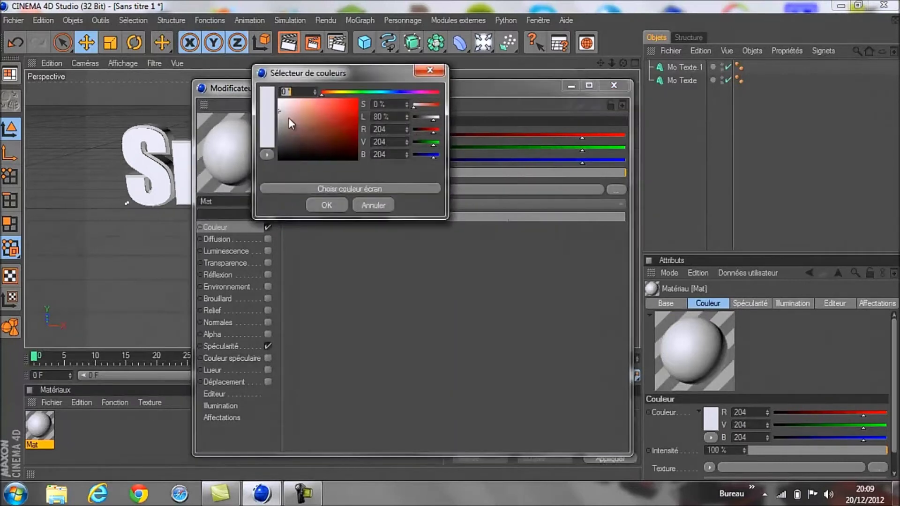
mouse_move(279, 111)
left_mouse_down()
mouse_move(272, 78)
mouse_move(373, 52)
left_mouse_up()
left_click_drag(319, 94, 332, 97)
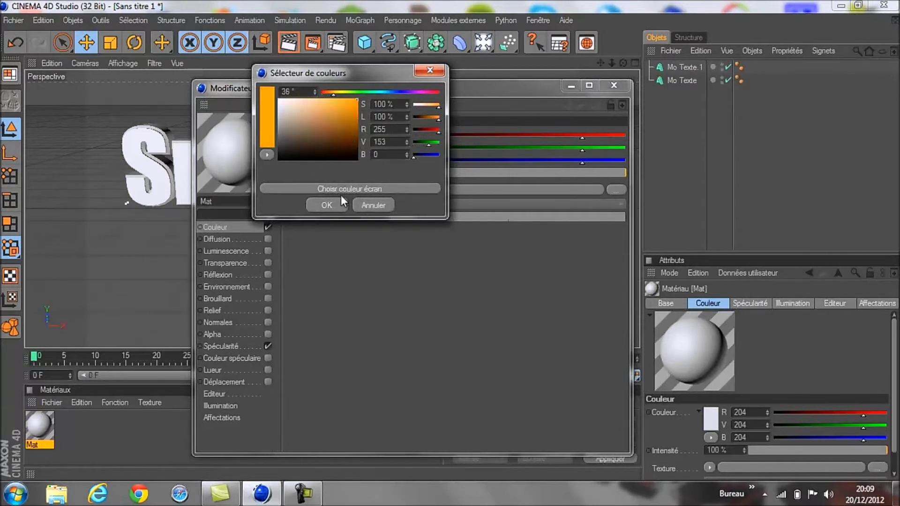
left_click_drag(336, 95, 333, 95)
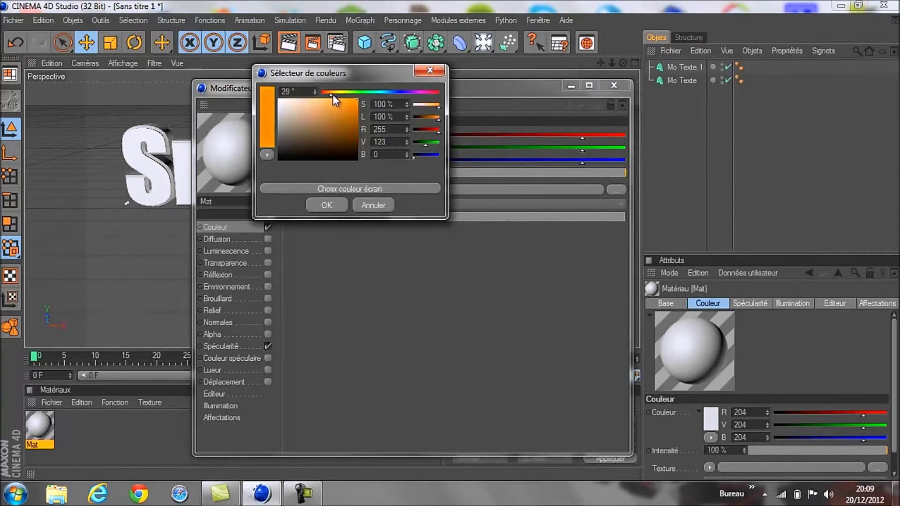
left_click(336, 204)
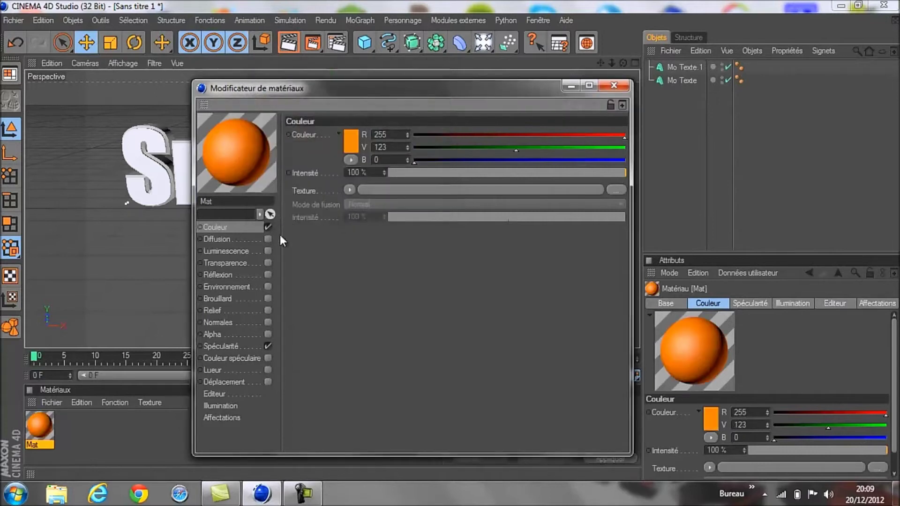
- Disable the orange material's specularity, enable reflection at 20% intensity with a Fresnel texture, and close the material editor
left_click(268, 346)
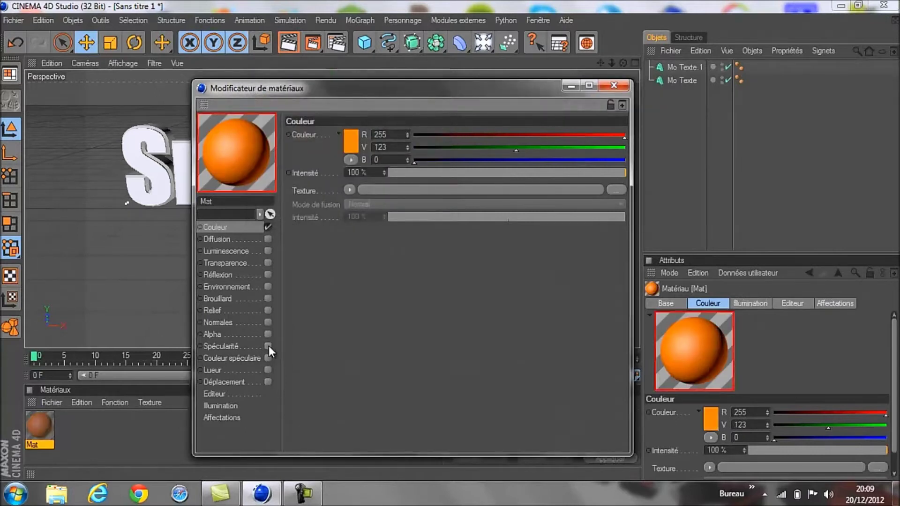
left_click(267, 275)
left_click_drag(623, 177, 480, 178)
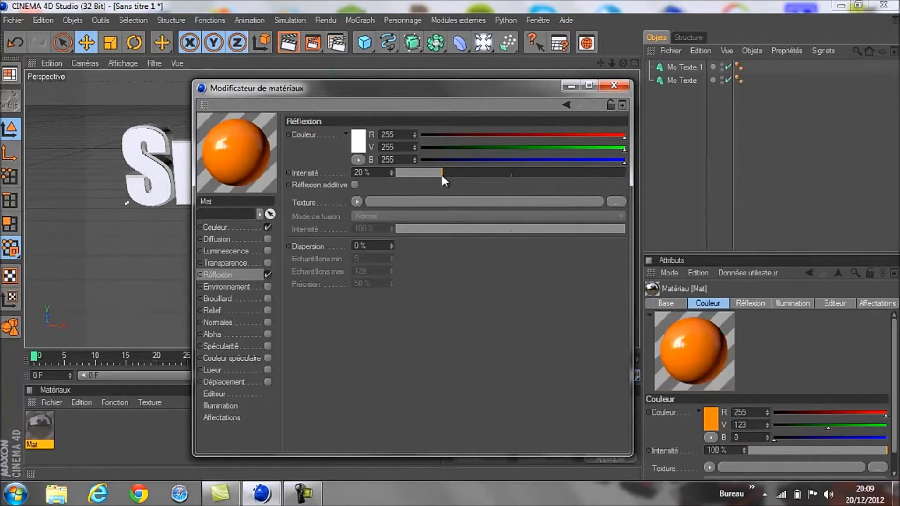
left_click(357, 202)
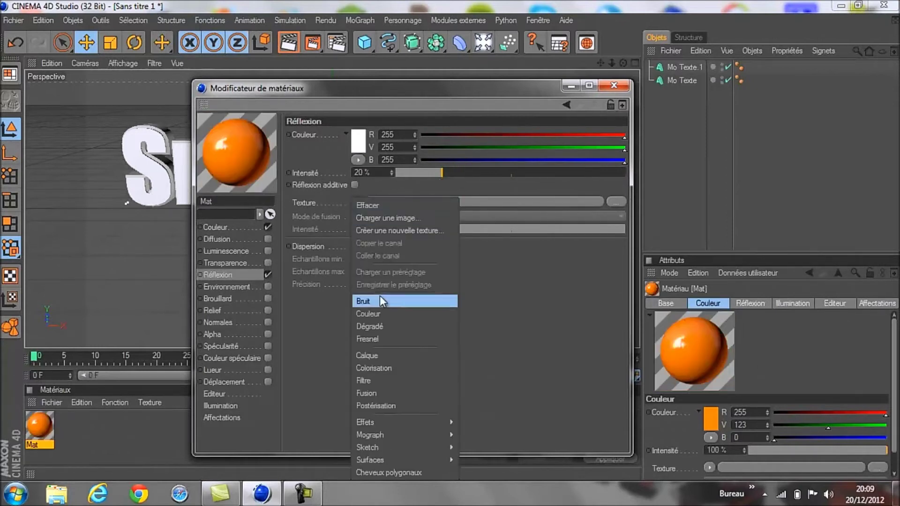
left_click(370, 339)
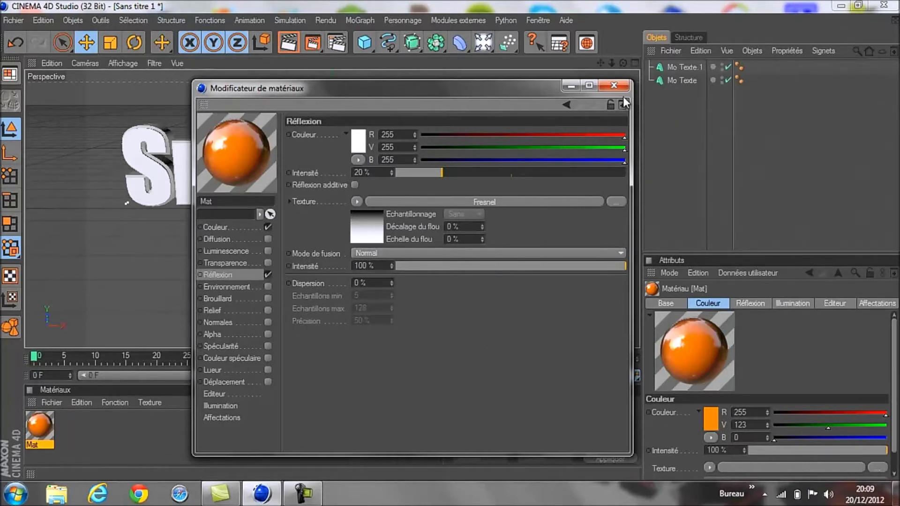
left_click(614, 85)
- Create a second material and enable its reflection channel with white, RGB 255, 255, 255
left_click(52, 402)
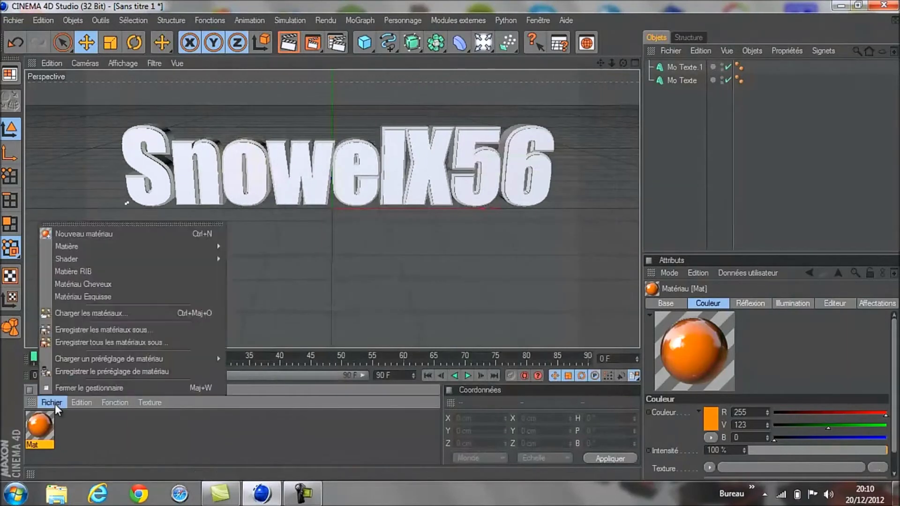
left_click(112, 233)
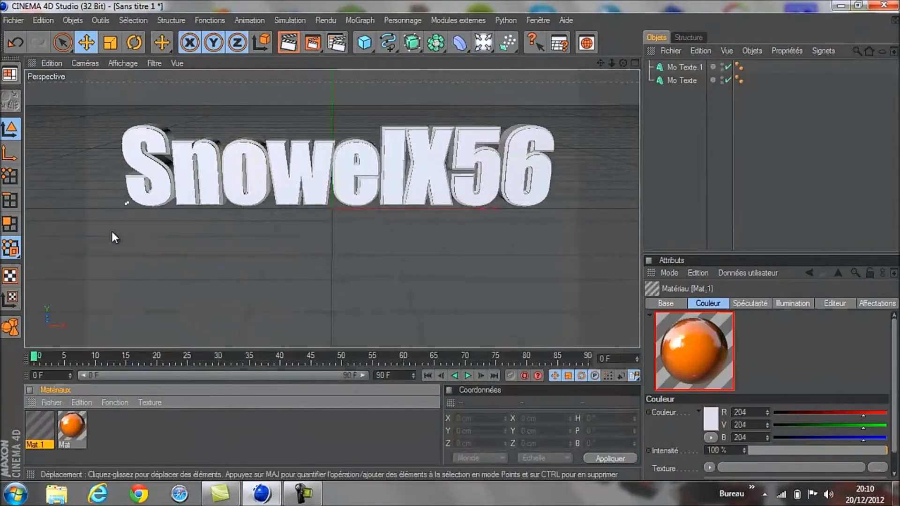
double_click(34, 430)
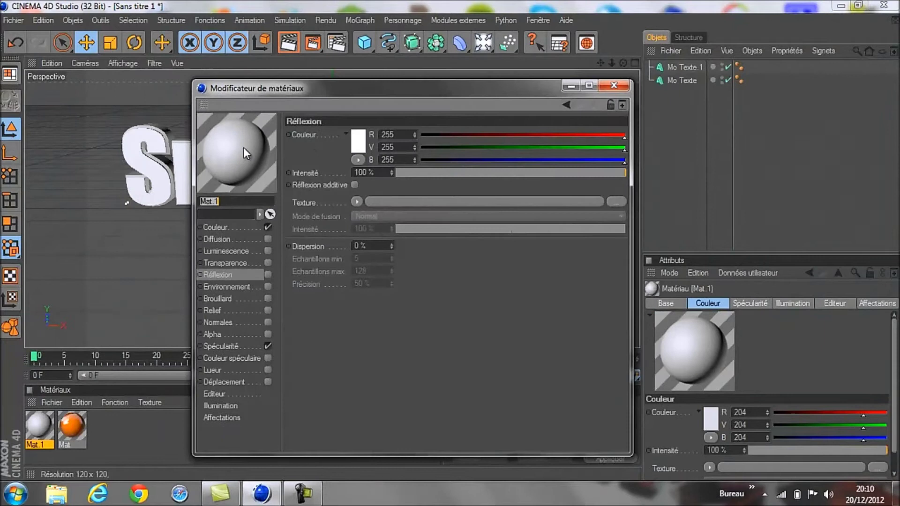
left_click(358, 139)
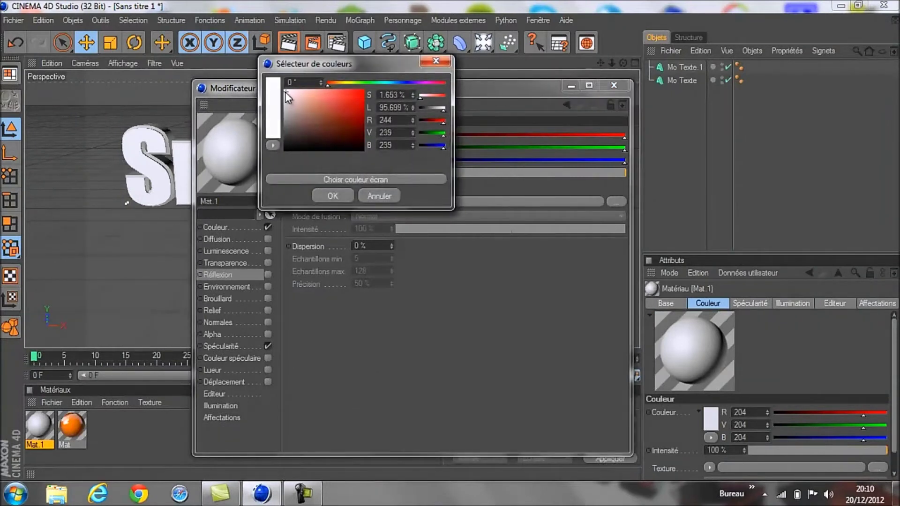
left_click(318, 201)
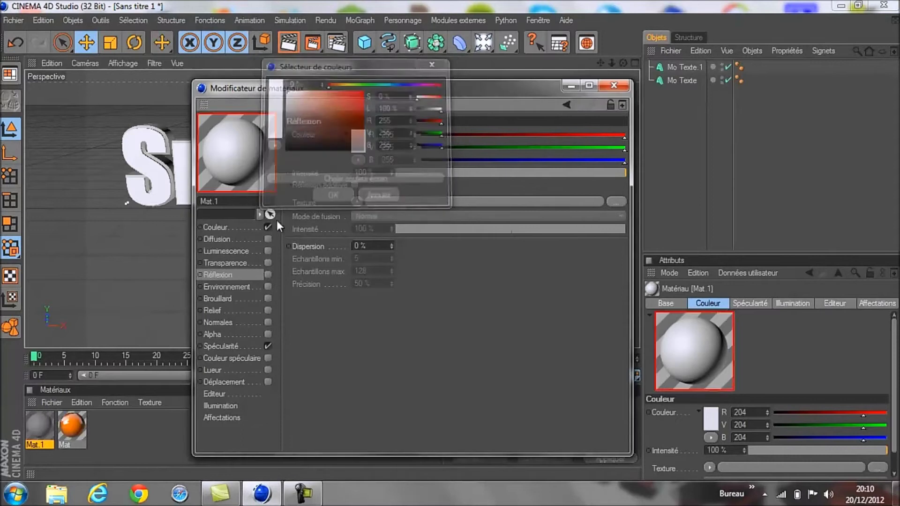
left_click(267, 274)
- Set the second material's colour to black, RGB 0, 0, 0, and open its reflection settings
left_click(237, 227)
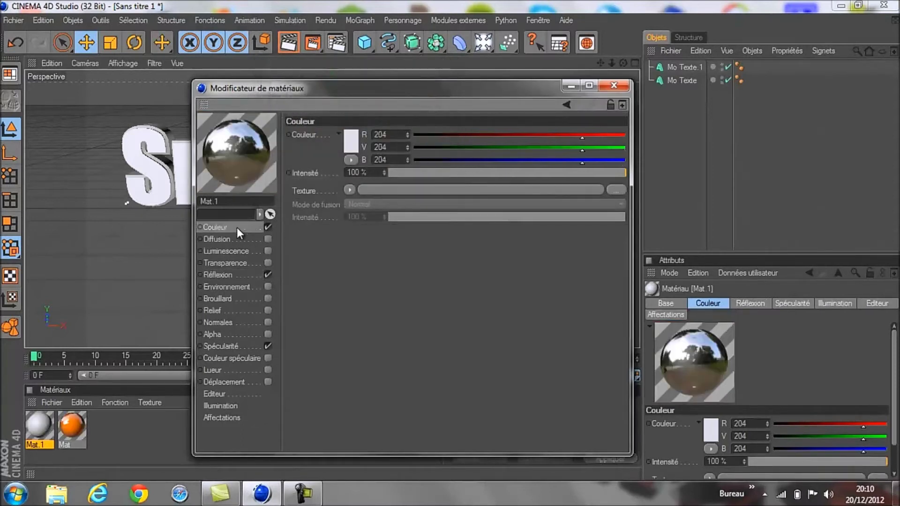
left_click(353, 142)
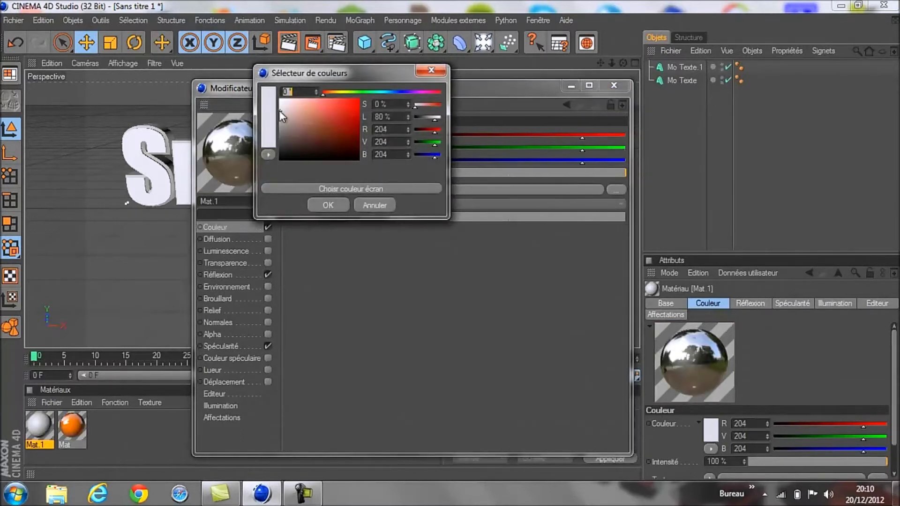
left_click_drag(277, 118, 226, 231)
left_click(315, 205)
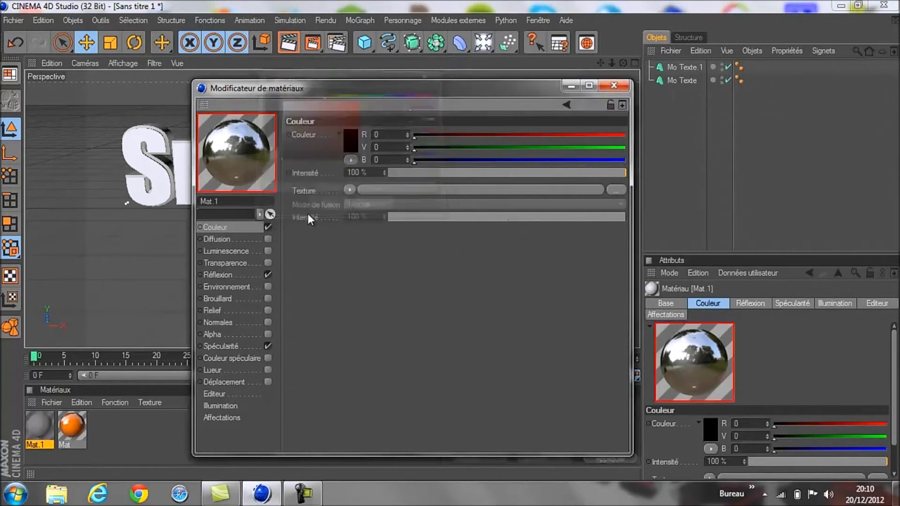
left_click(238, 278)
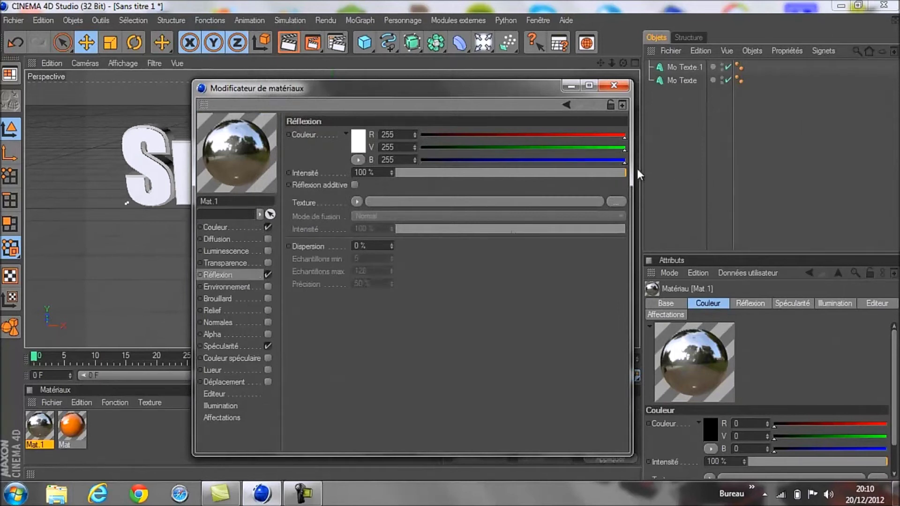
- Set the black material's reflection intensity to 20% with a Fresnel texture, disable its specularity, and close the material editor
left_click_drag(625, 174, 441, 172)
left_click(267, 345)
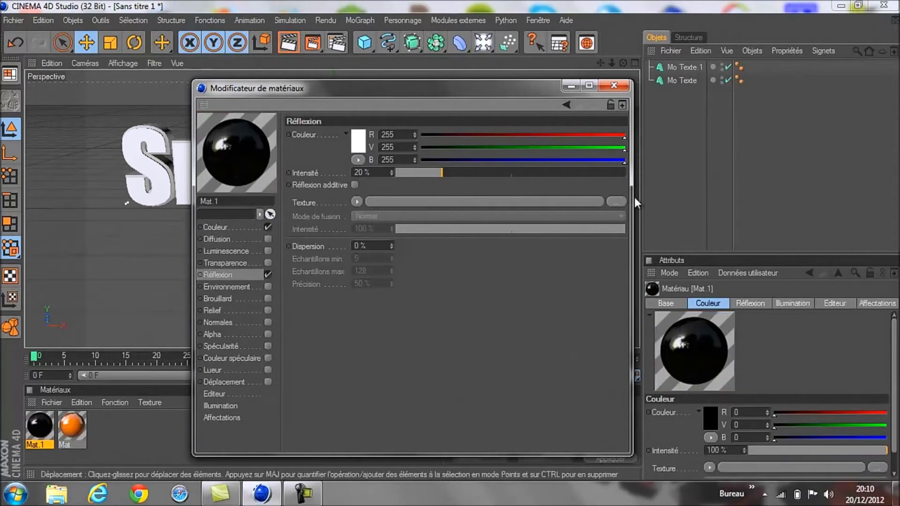
left_click(356, 202)
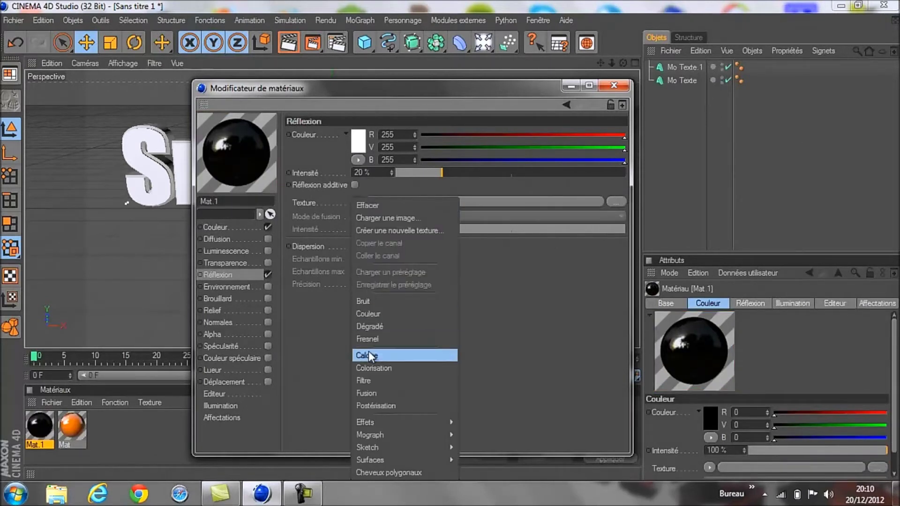
left_click(369, 339)
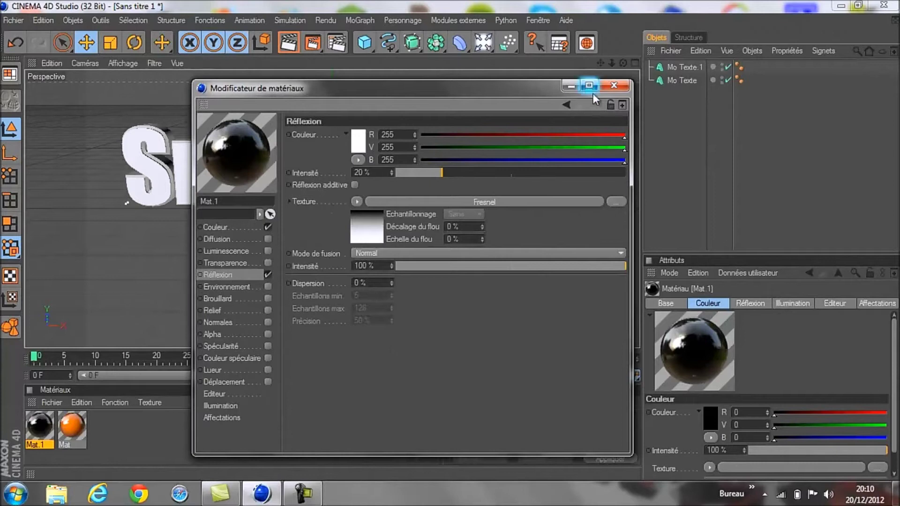
left_click(609, 86)
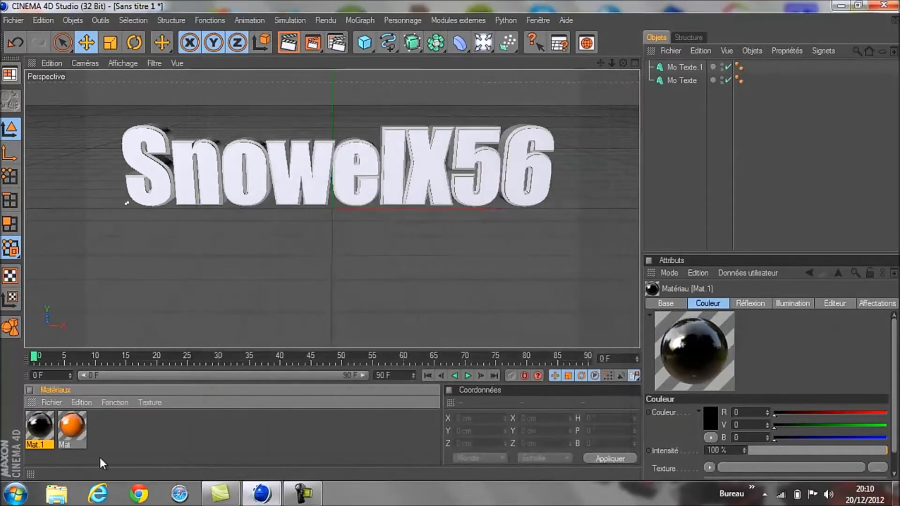
left_click(173, 426)
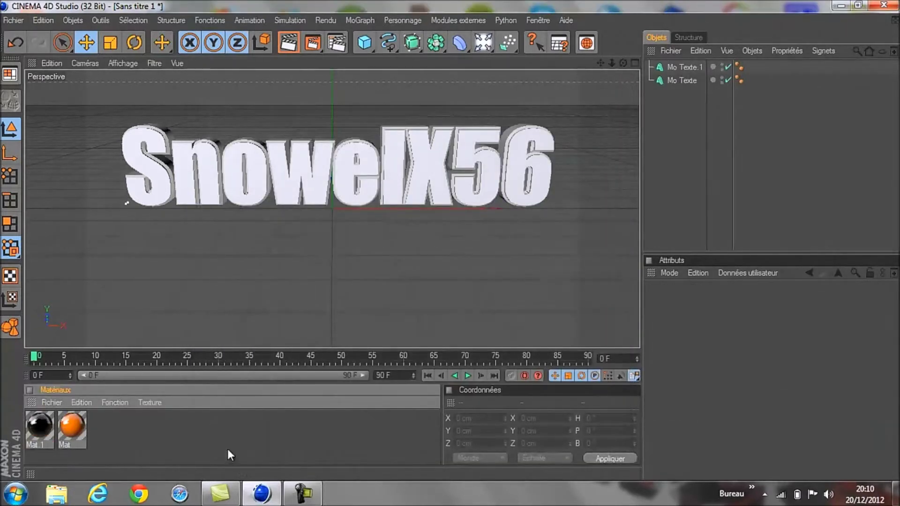
- Apply the orange material to Mo Texte.1 and the black material to Mo Texte, and check them with a viewport render
left_click(81, 423)
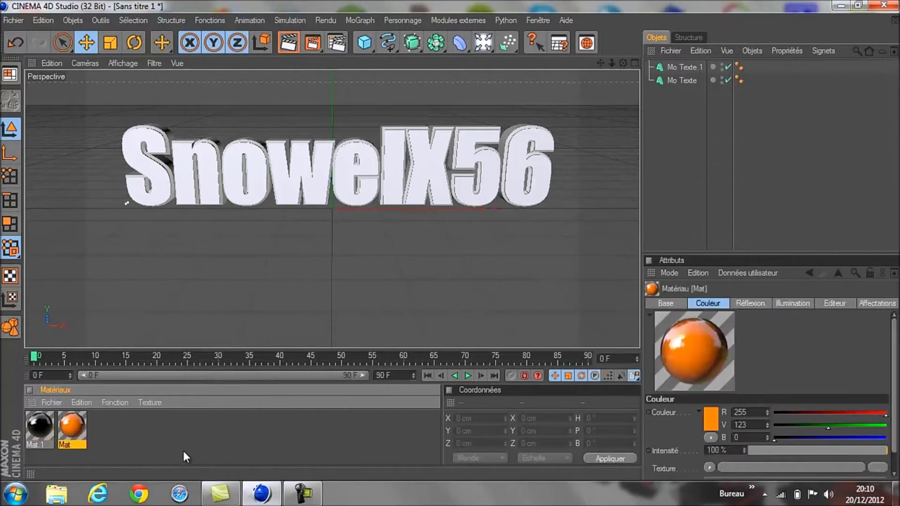
left_click_drag(68, 426, 685, 66)
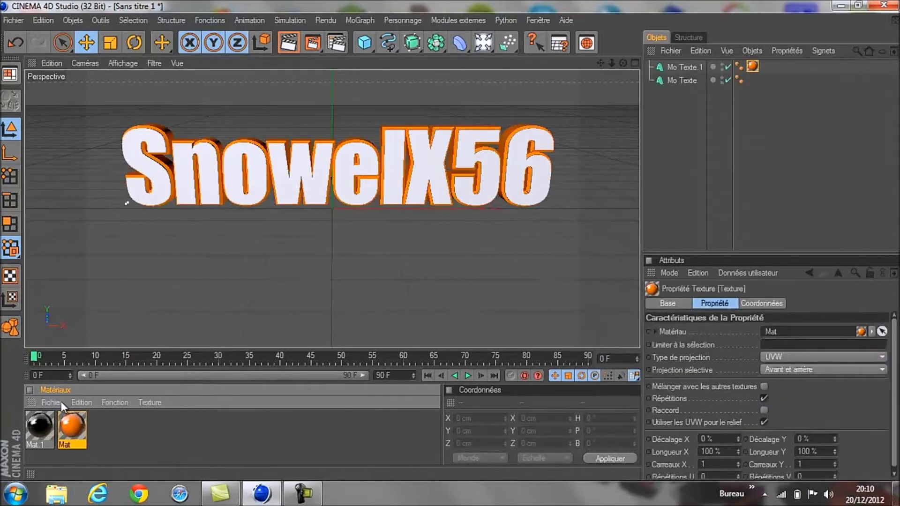
left_click(101, 438)
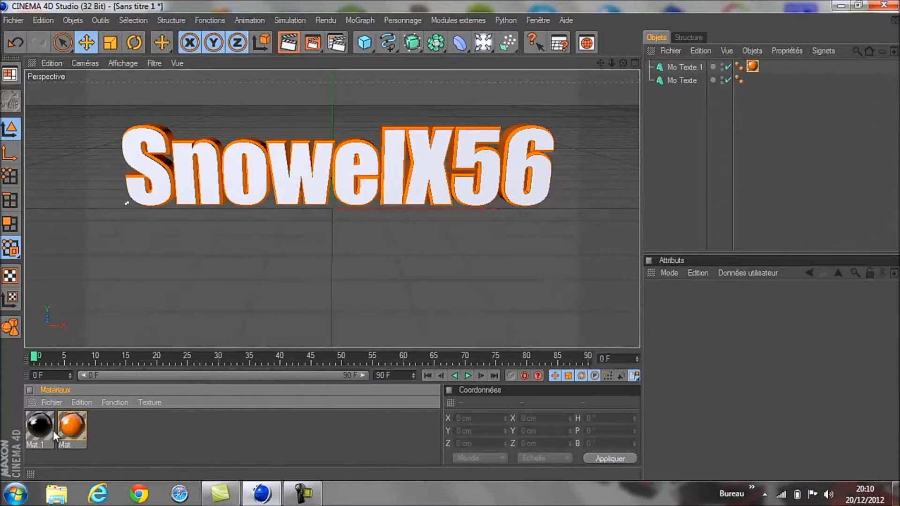
left_click_drag(43, 431, 691, 80)
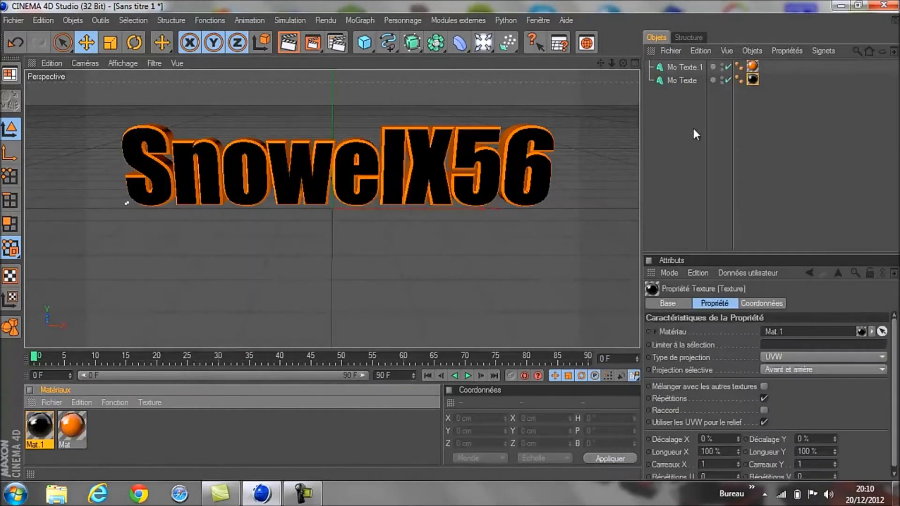
left_click(291, 46)
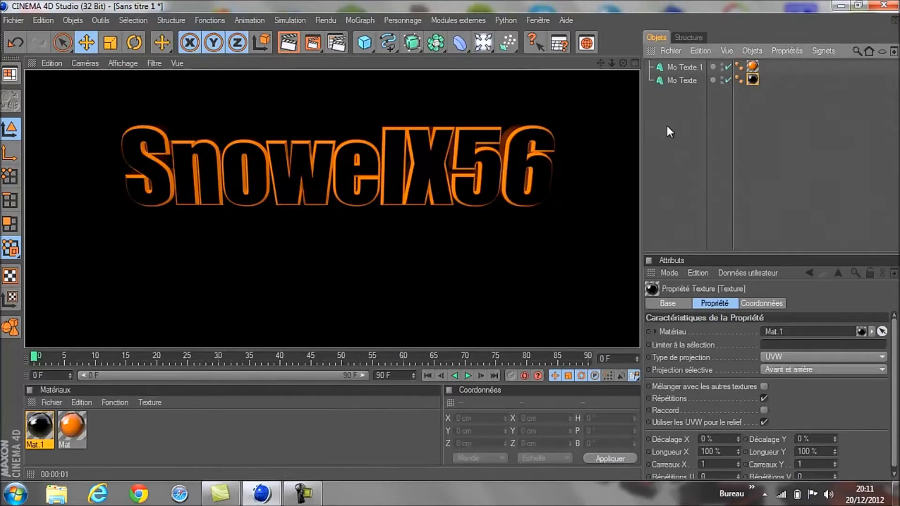
left_click(647, 136)
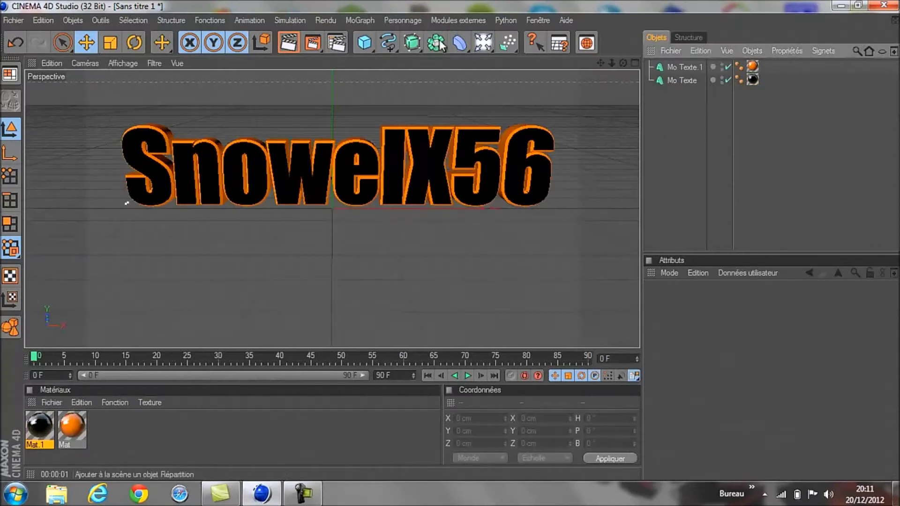
- Add a floor (Sol) object to the scene and set its X, Y and Z scale to 2
left_click(481, 46)
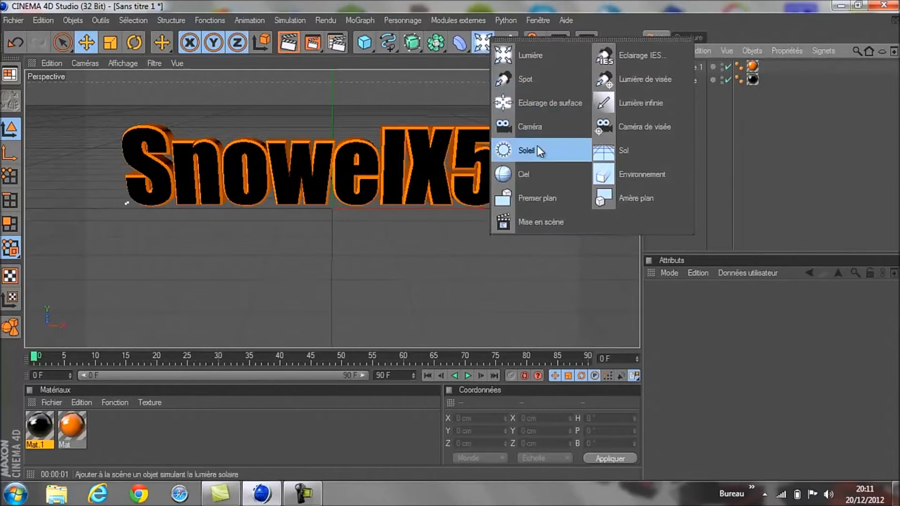
left_click(637, 158)
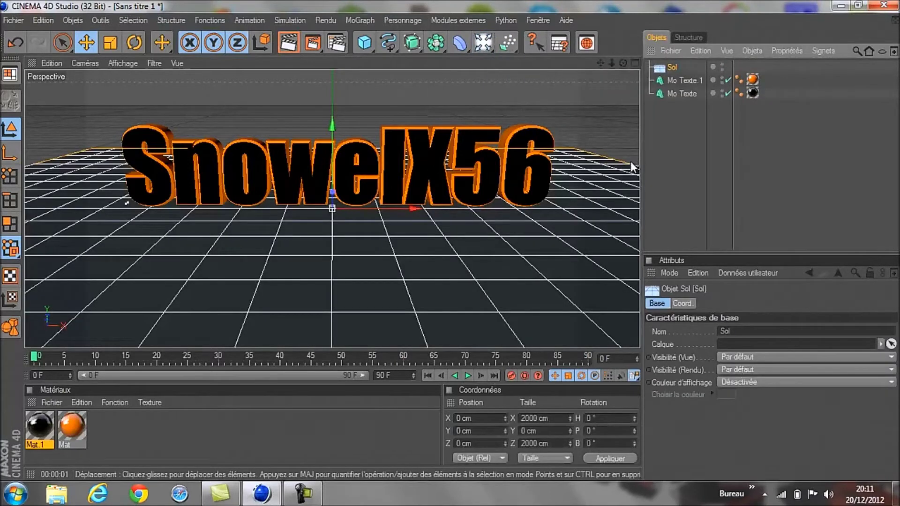
left_click(682, 303)
left_click(793, 329)
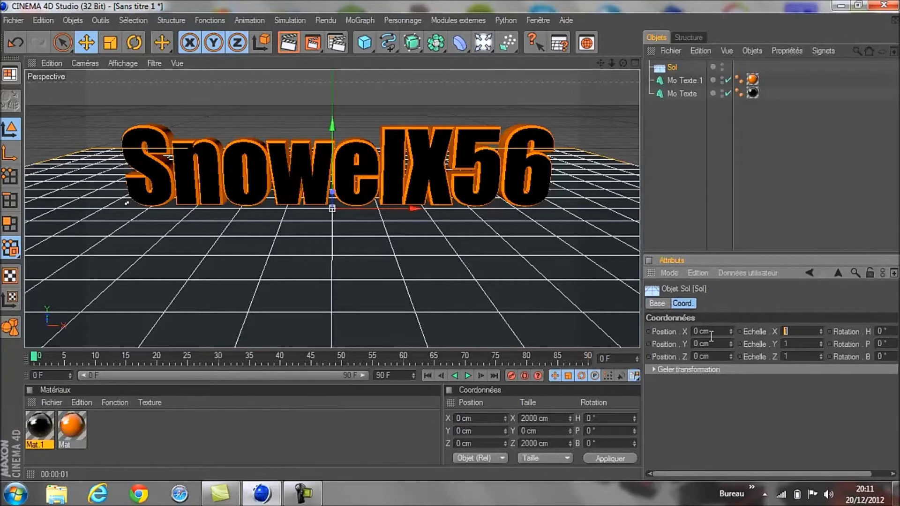
type("2")
key("Tab")
type("2")
key("Tab")
type("2")
key("Return")
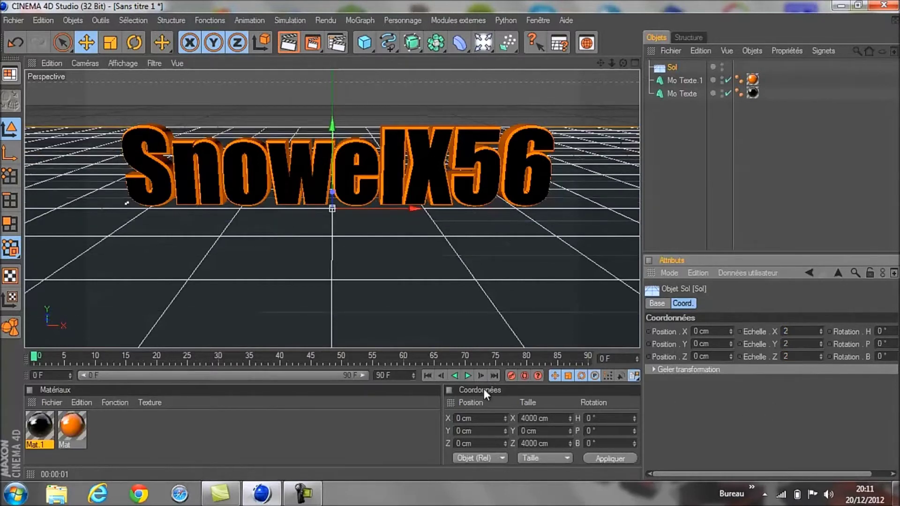
- Create a third material, enable its reflection channel and set its colour to white, RGB 255, 255, 255
left_click(60, 399)
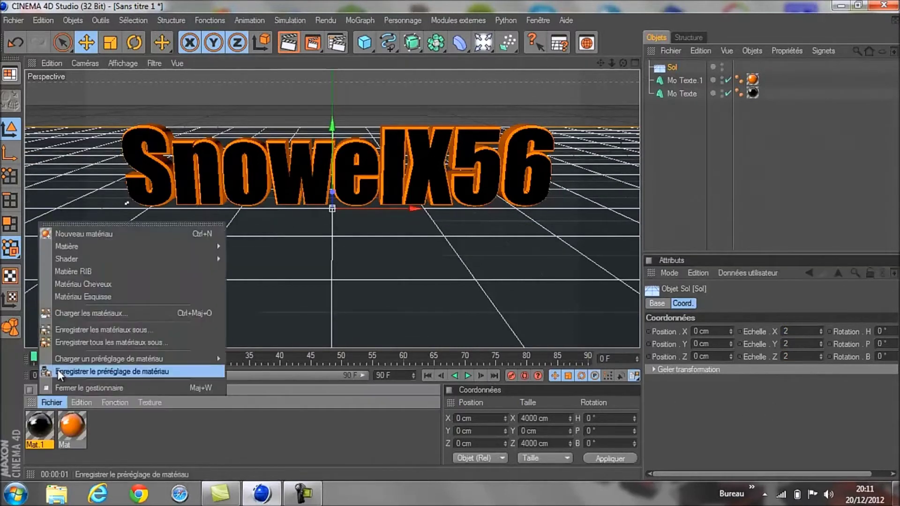
left_click(80, 237)
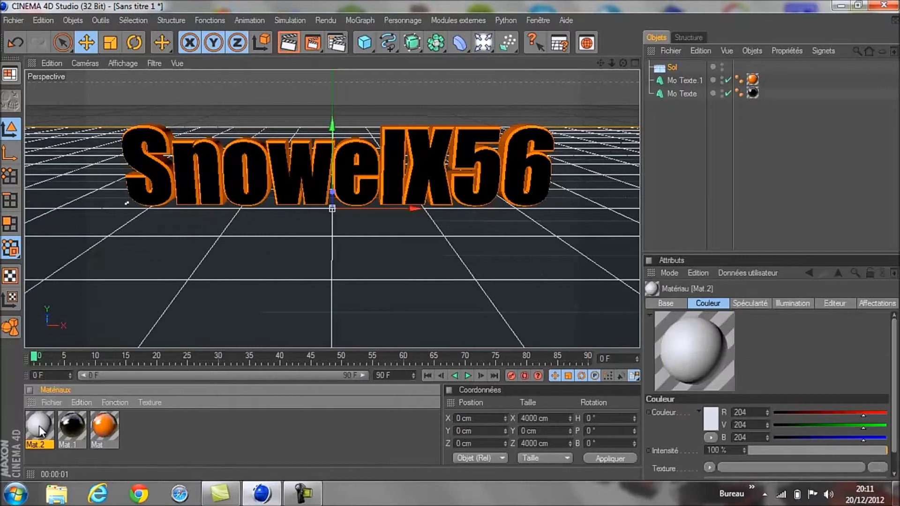
double_click(39, 426)
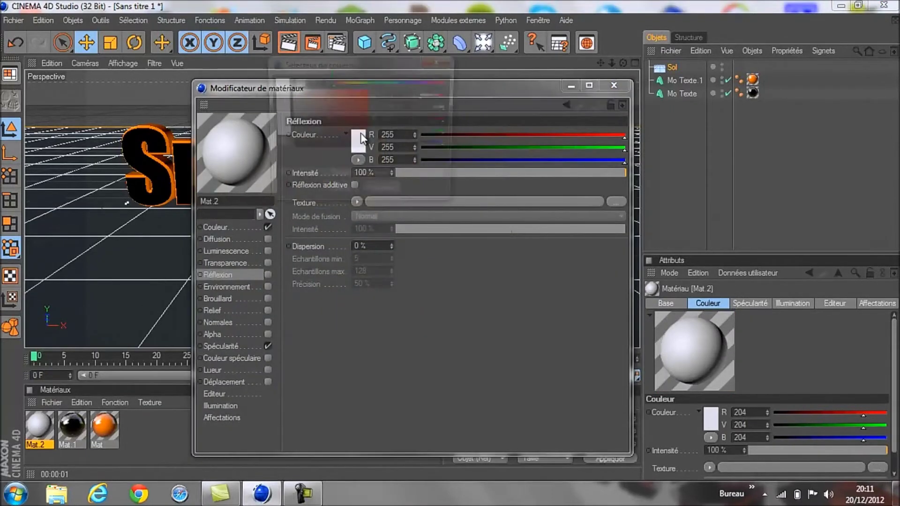
left_click(360, 134)
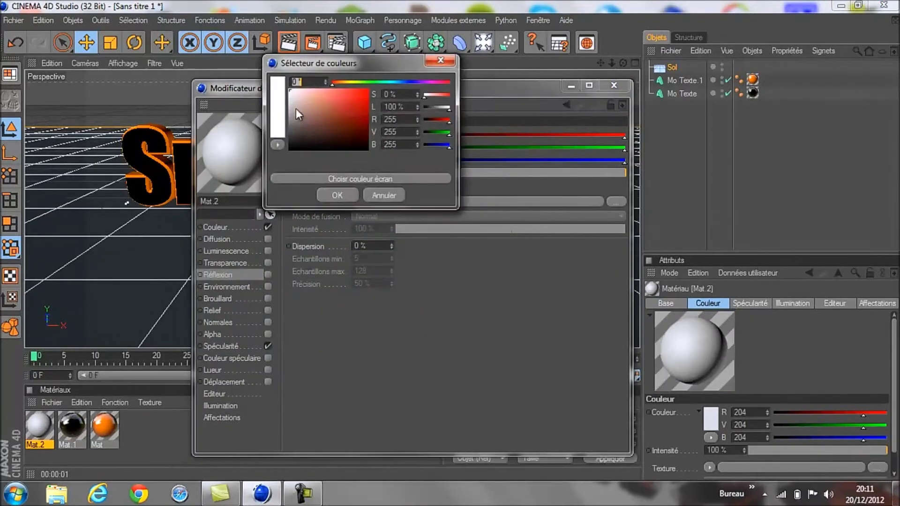
left_click(338, 196)
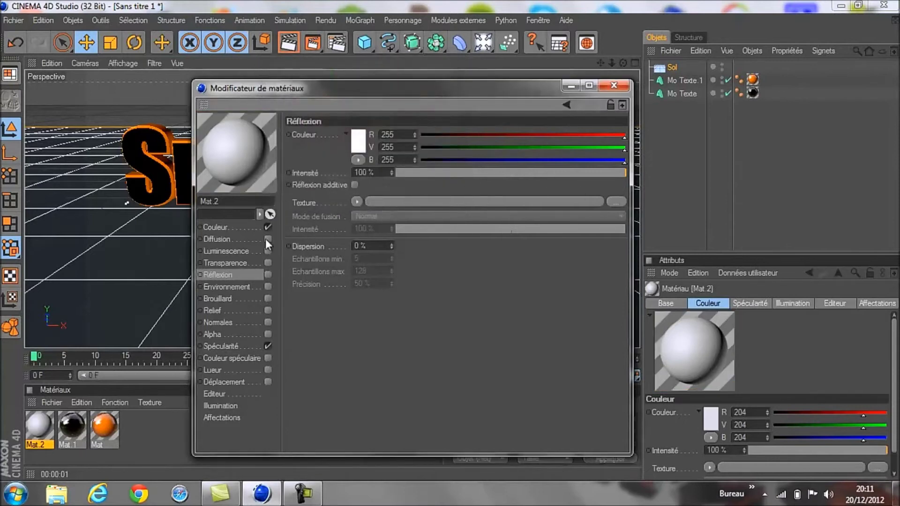
left_click(268, 275)
left_click(242, 227)
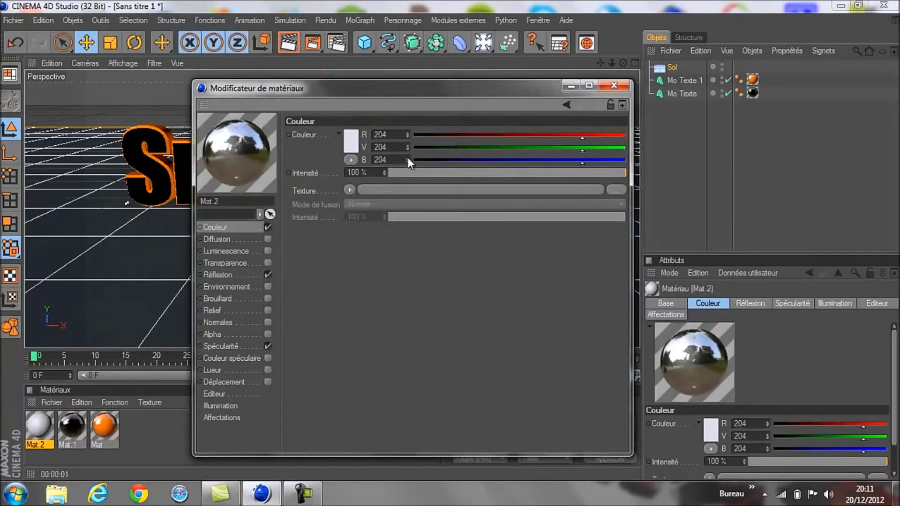
left_click(352, 141)
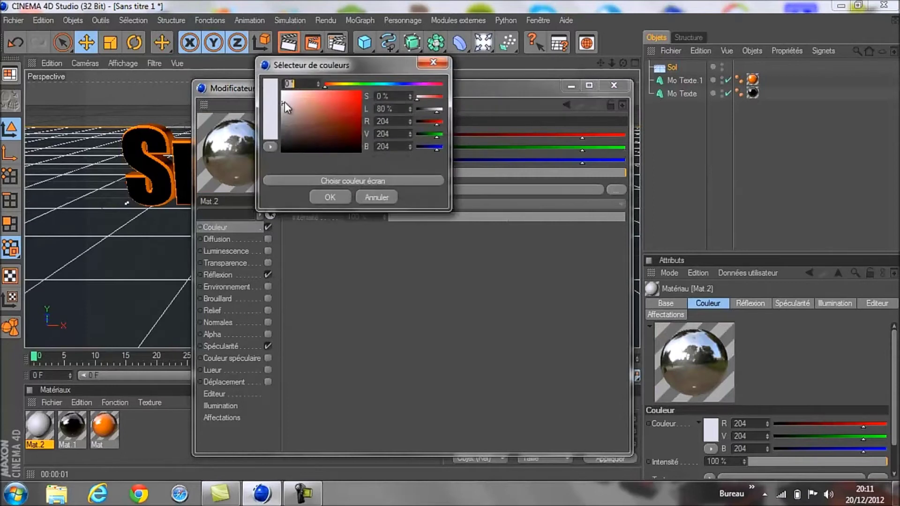
left_click_drag(284, 103, 282, 91)
left_click(316, 198)
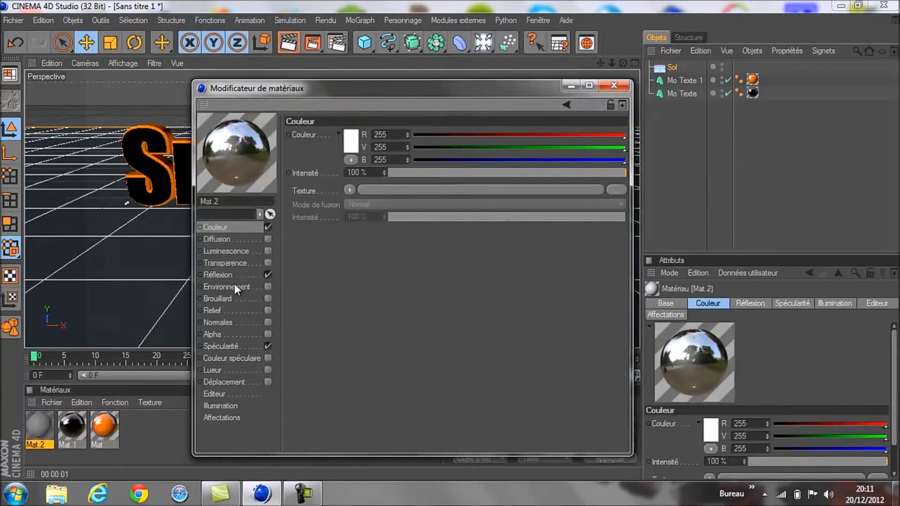
- Set the white material's reflection intensity to 20% and close the material editor
left_click(239, 274)
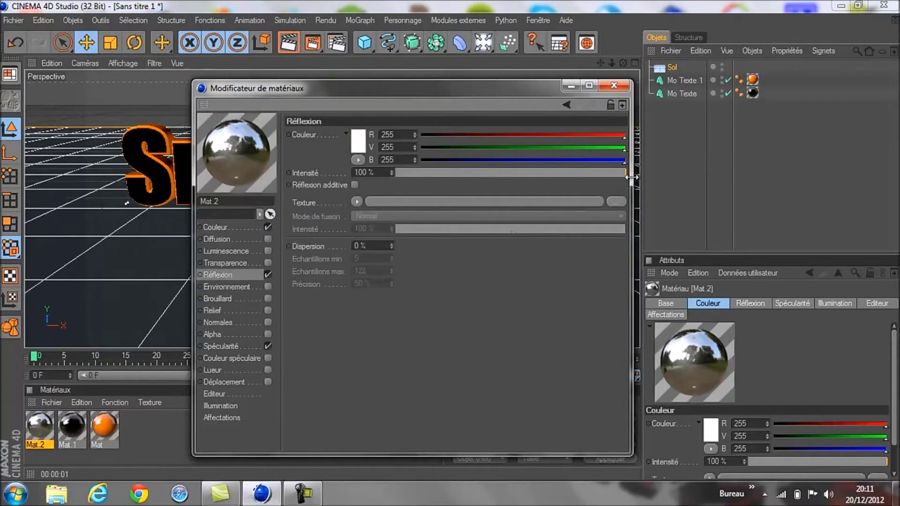
left_click_drag(624, 176, 449, 177)
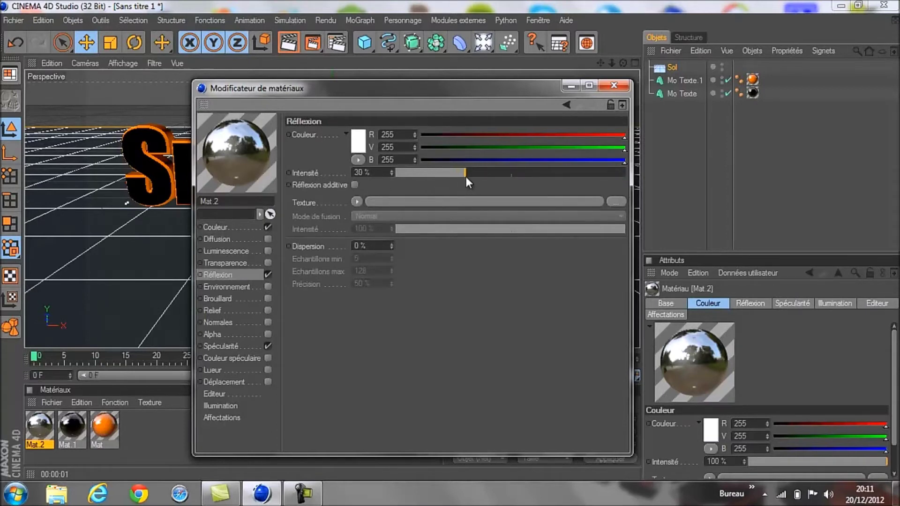
left_click_drag(466, 176, 441, 173)
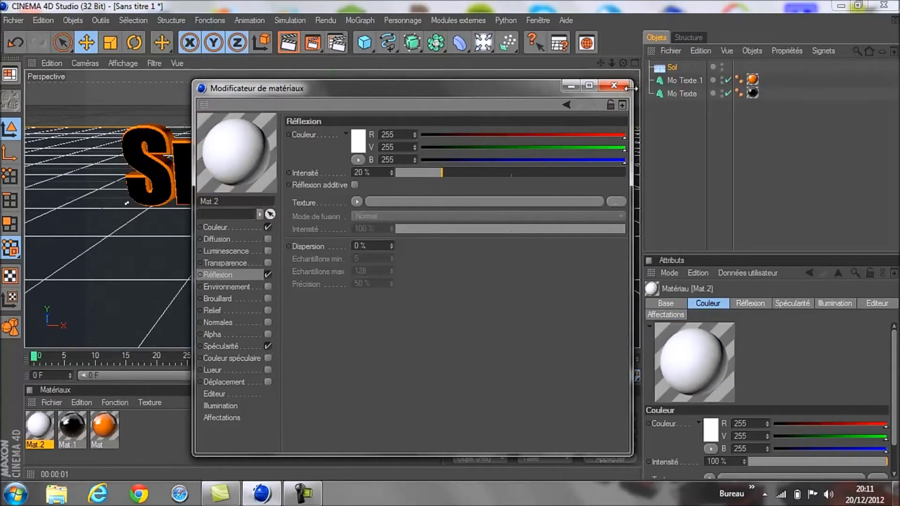
left_click(612, 87)
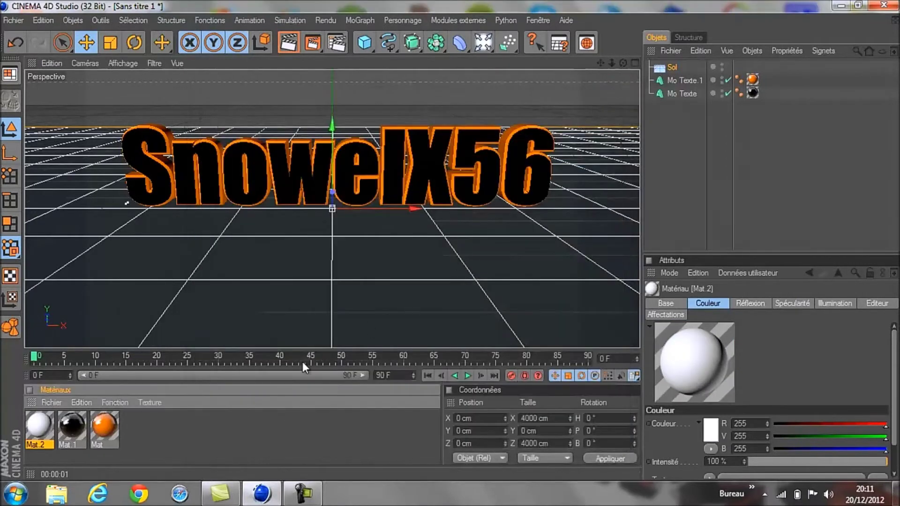
left_click(242, 420)
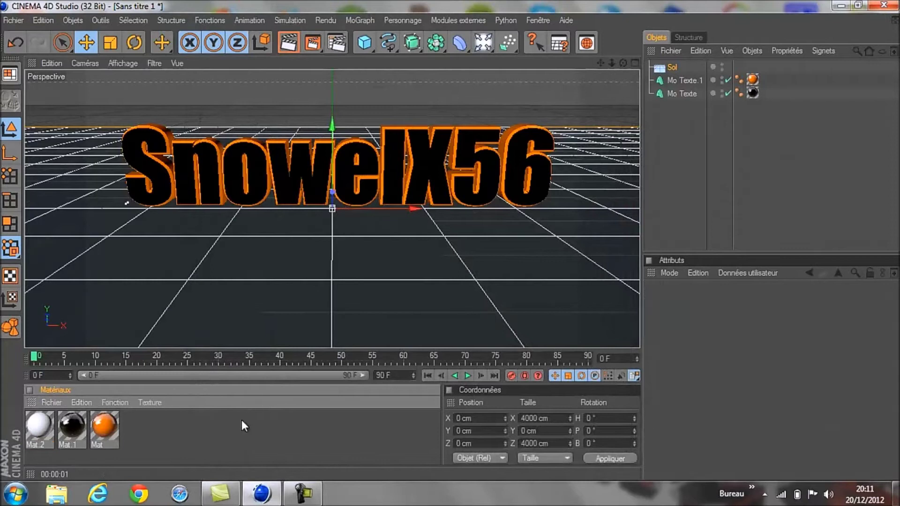
- Reopen the white material, add a Fresnel texture to its reflection, and close the editor
double_click(43, 423)
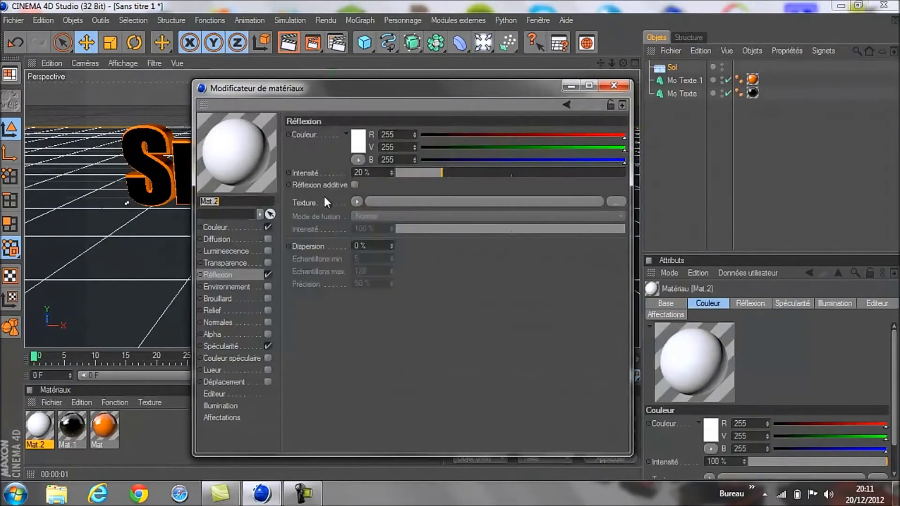
left_click(358, 202)
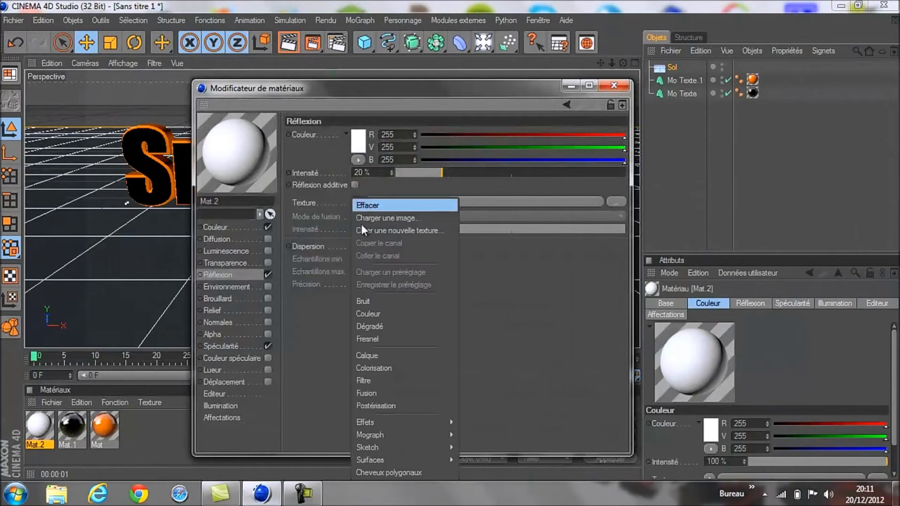
left_click(375, 338)
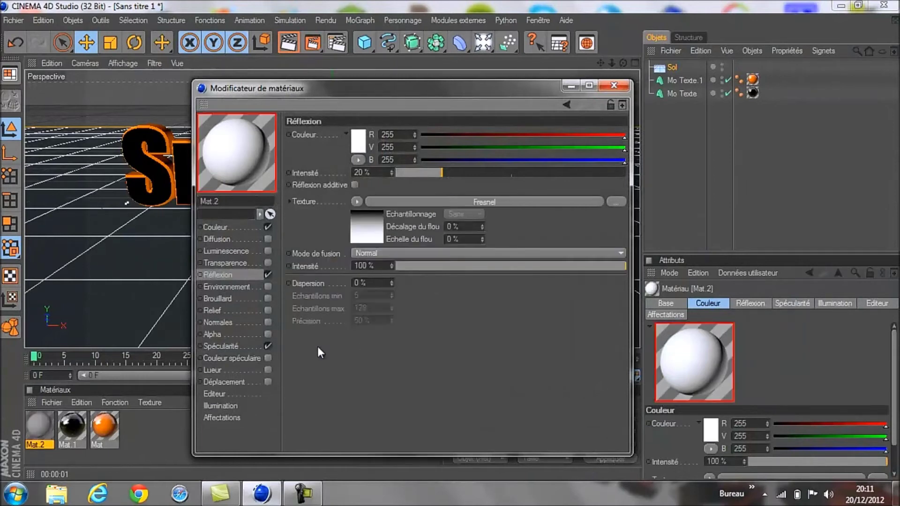
left_click(613, 85)
- Apply the white material to the floor and render the active view to check the reflections
left_click_drag(32, 427, 688, 68)
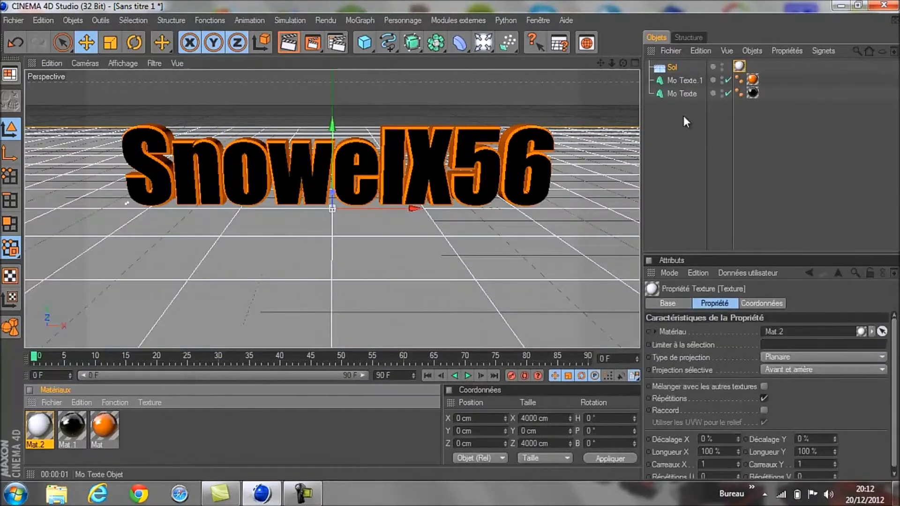
left_click(645, 159)
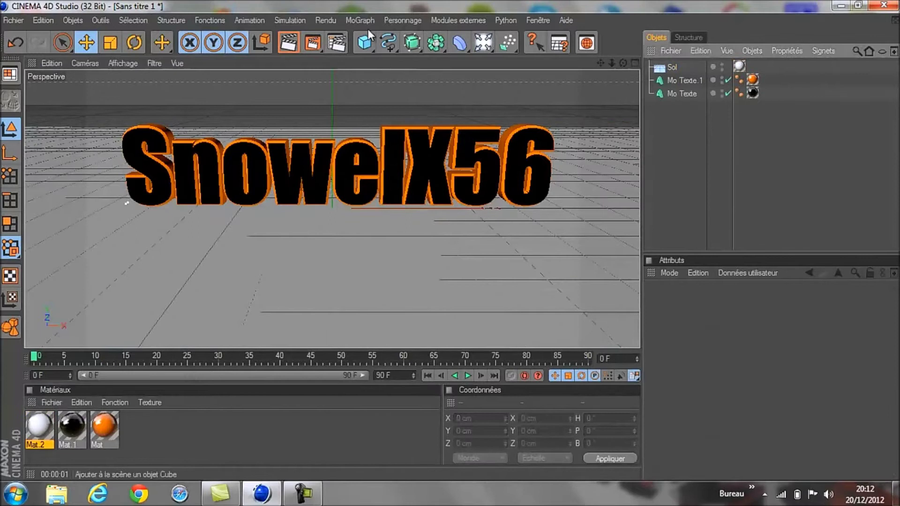
left_click(290, 42)
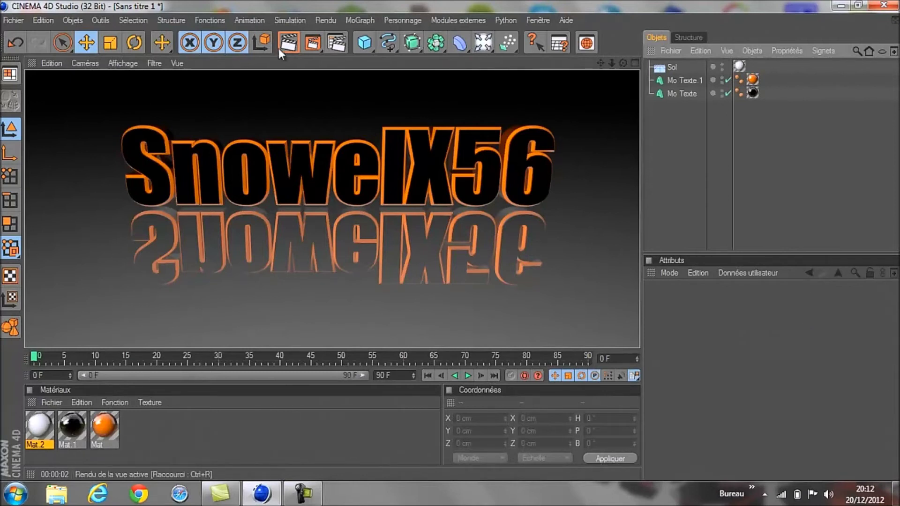
left_click(265, 438)
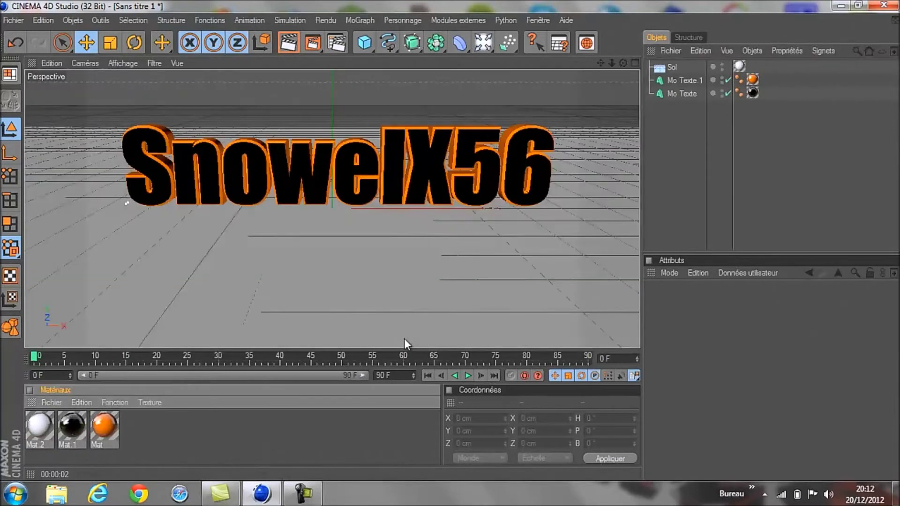
- Add a sky object (Ciel) to the scene and select it
left_click(482, 41)
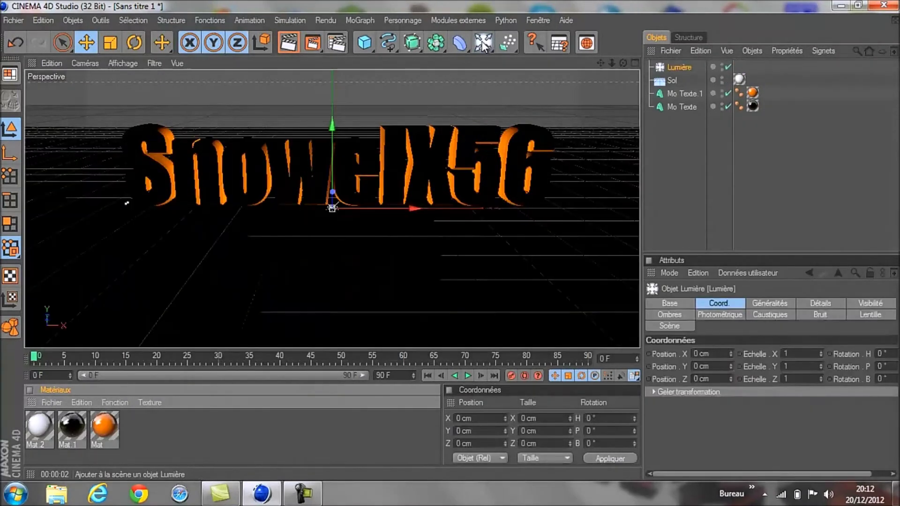
left_click(16, 43)
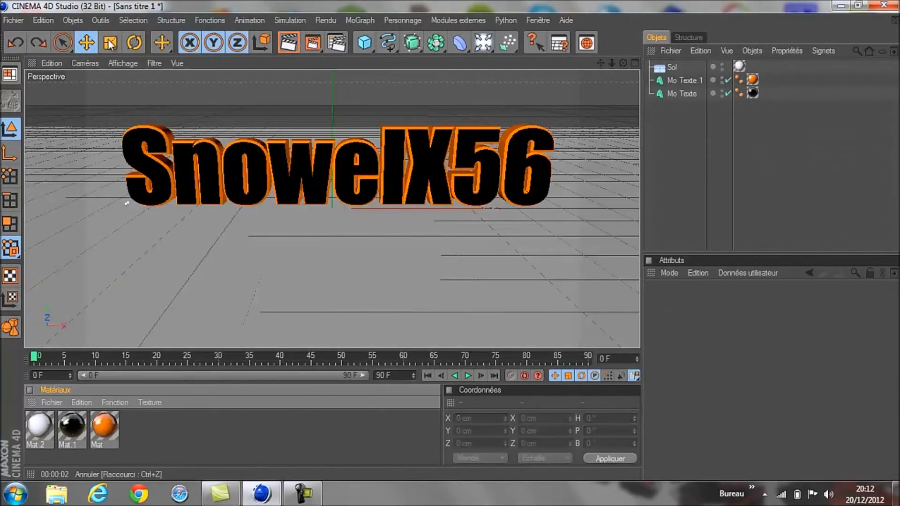
left_click(483, 42)
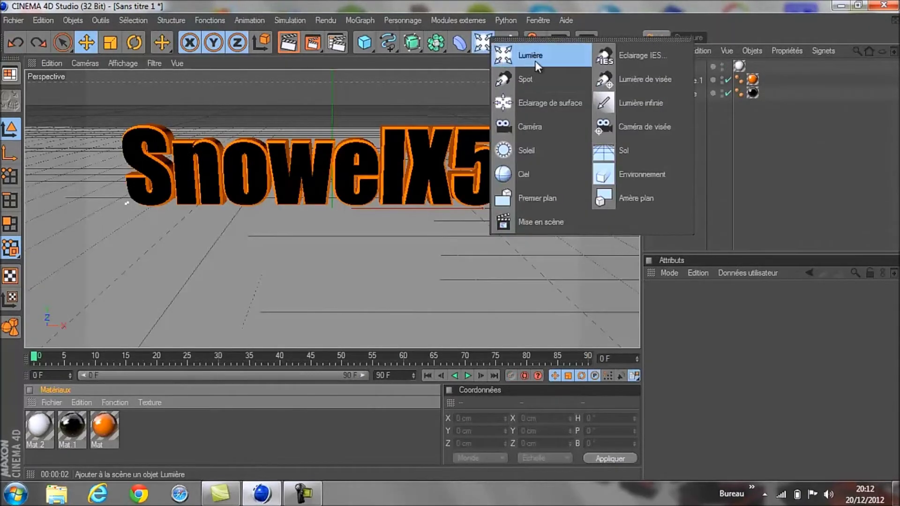
left_click(547, 168)
left_click(235, 445)
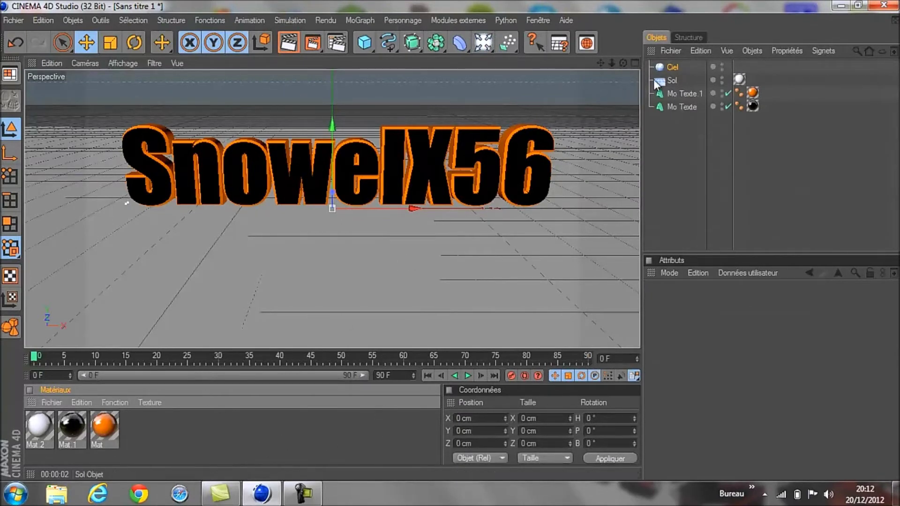
left_click(675, 67)
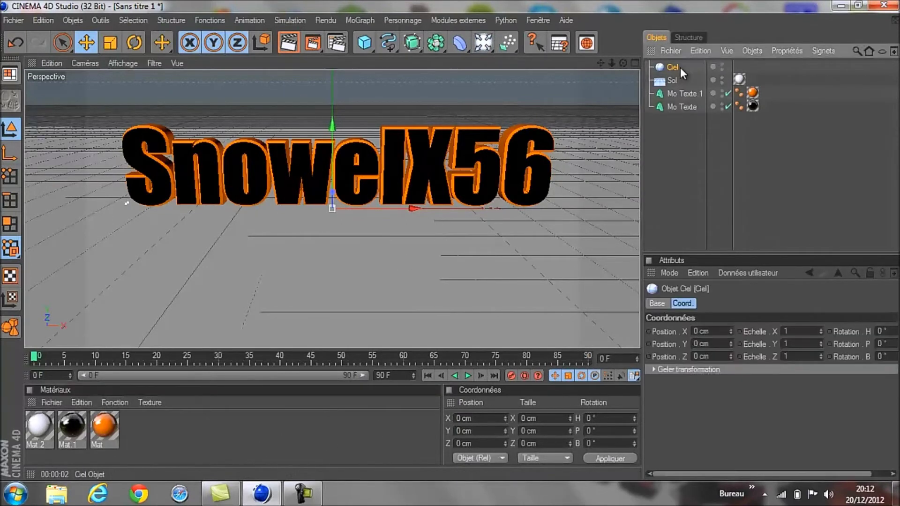
- Create a fourth material for the sky and open it in the material editor
left_click(48, 398)
left_click(68, 234)
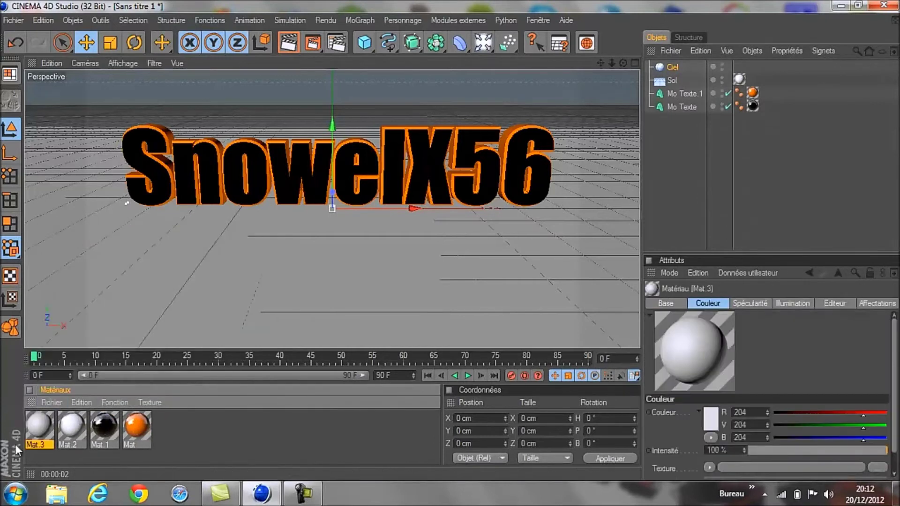
double_click(36, 428)
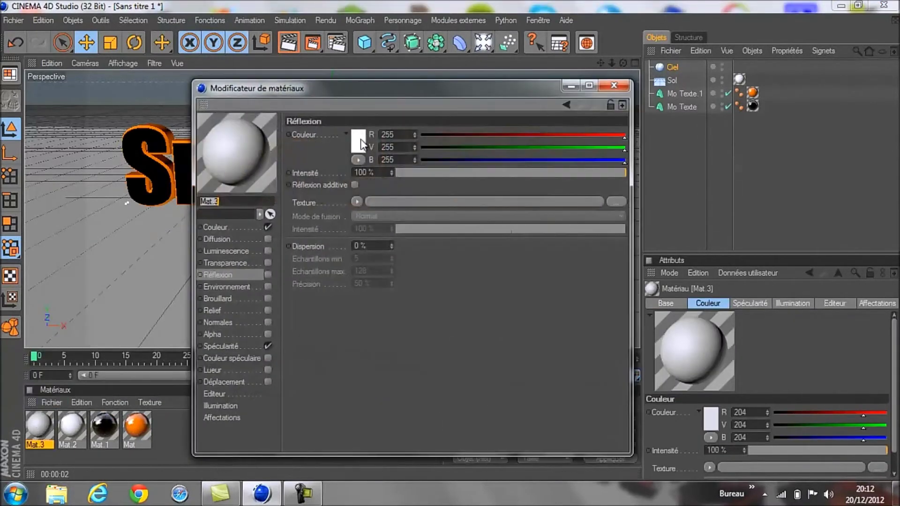
left_click(364, 140)
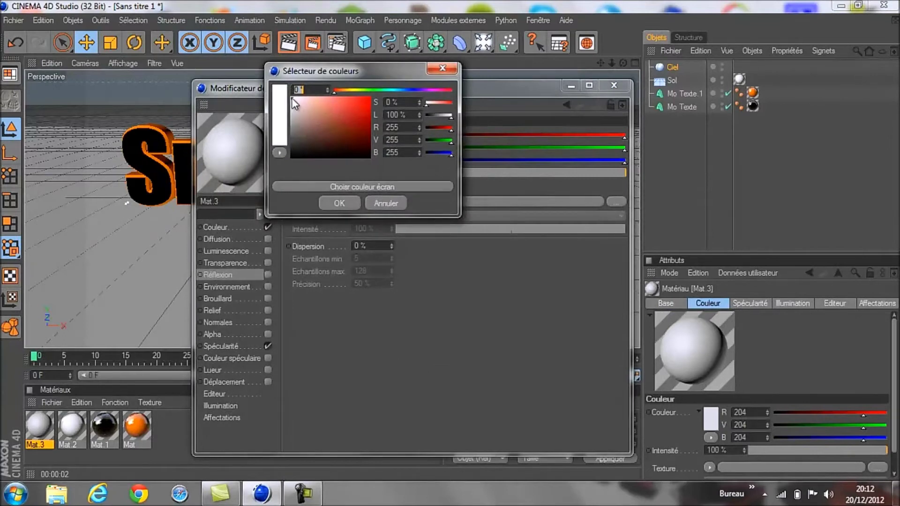
left_click_drag(336, 90, 397, 90)
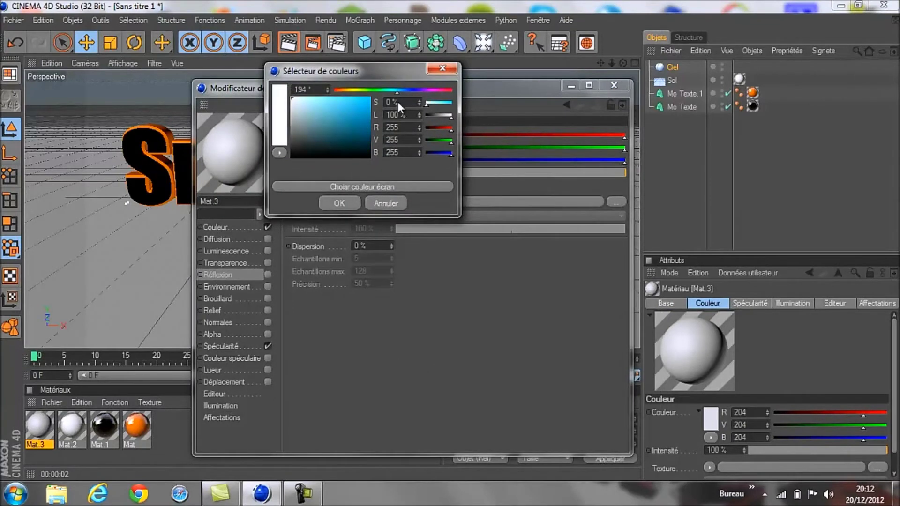
mouse_move(289, 107)
left_mouse_down()
mouse_move(291, 97)
mouse_move(331, 90)
left_mouse_up()
left_click(337, 203)
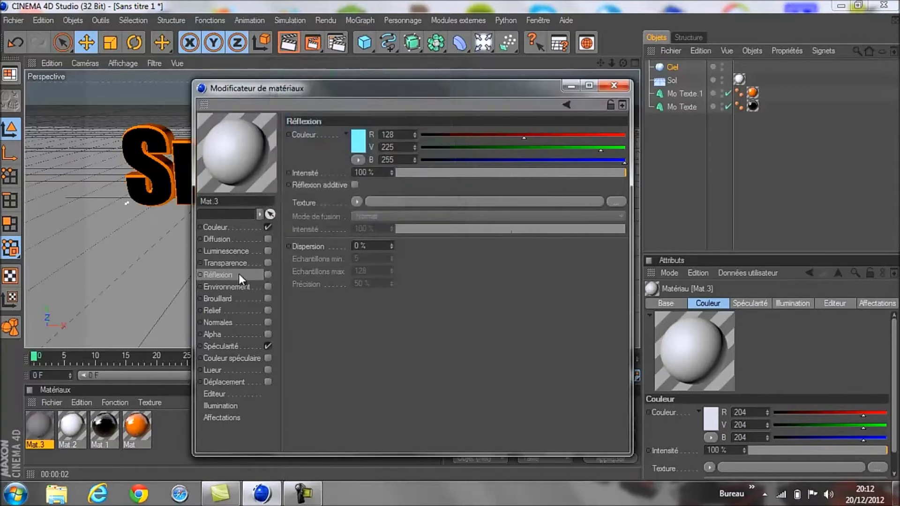
left_click(352, 149)
left_click_drag(317, 103, 257, 103)
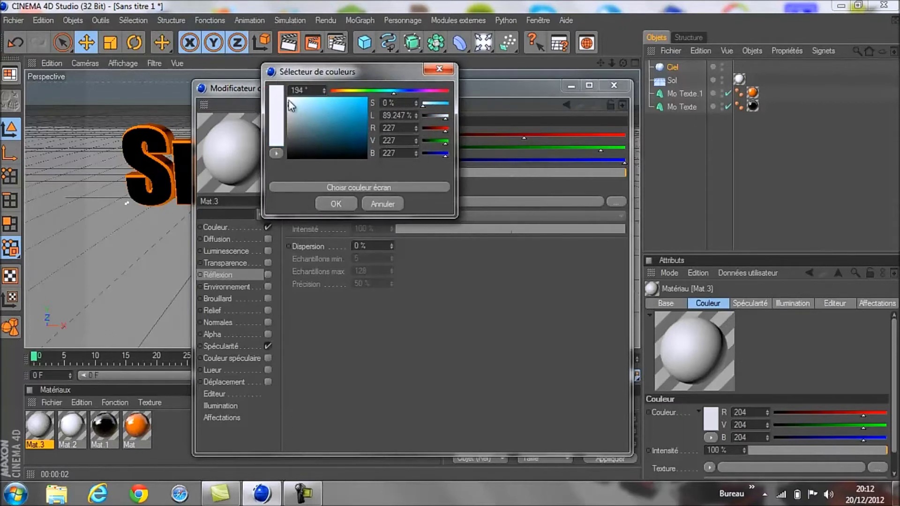
left_click(334, 203)
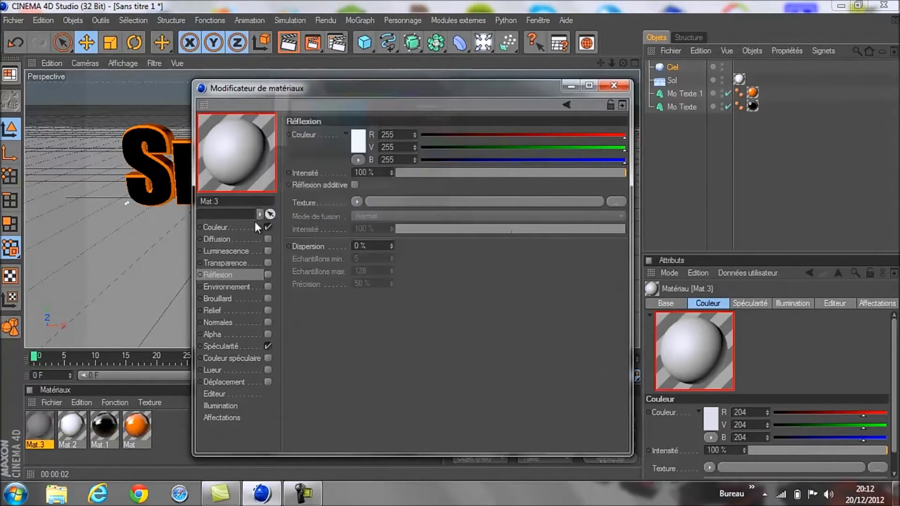
- Set the sky material's colour to light blue, RGB 109, 216, 249
left_click(251, 227)
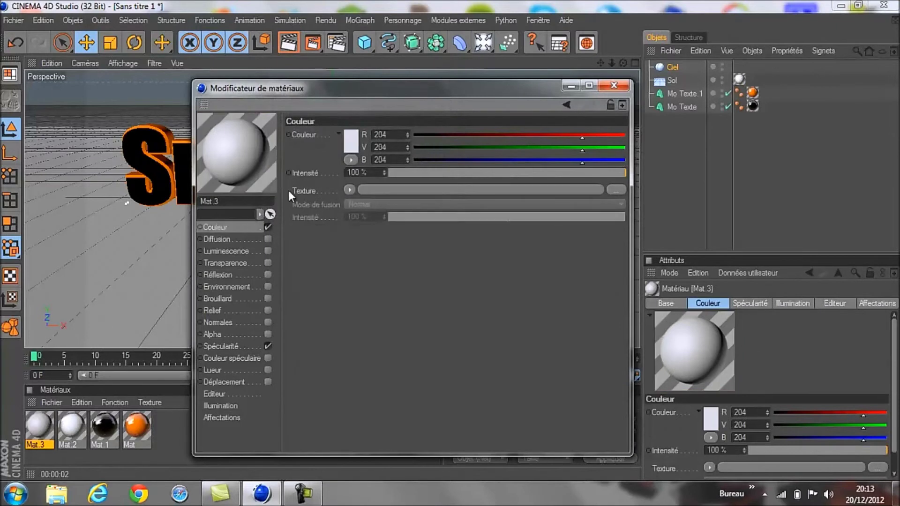
left_click(353, 141)
left_click_drag(330, 92, 388, 91)
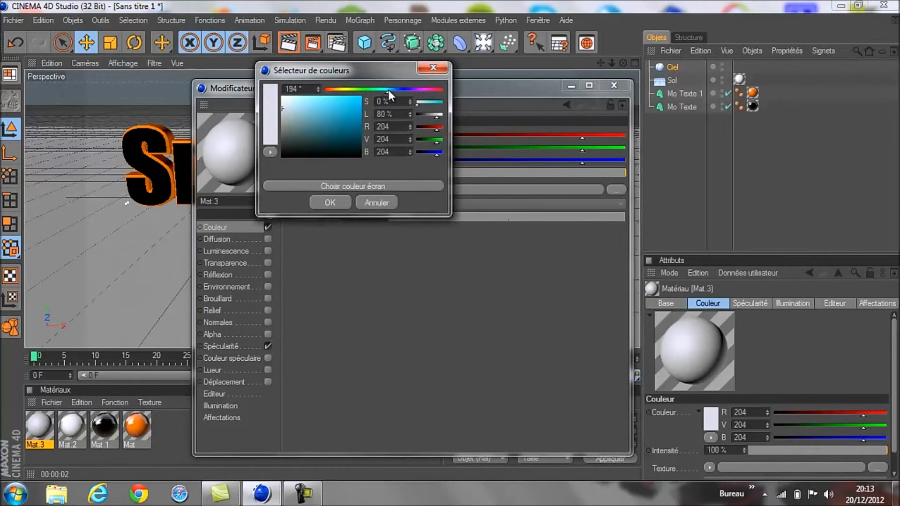
left_click_drag(285, 108, 327, 97)
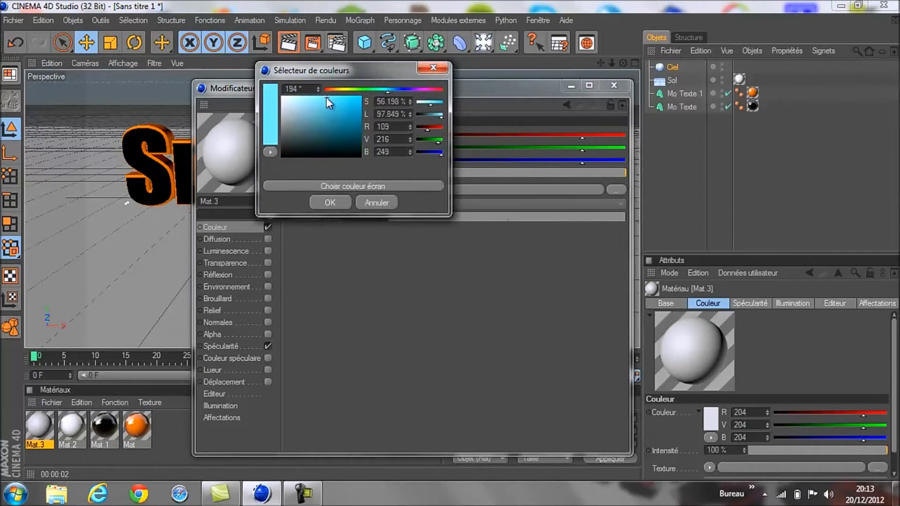
left_click(339, 202)
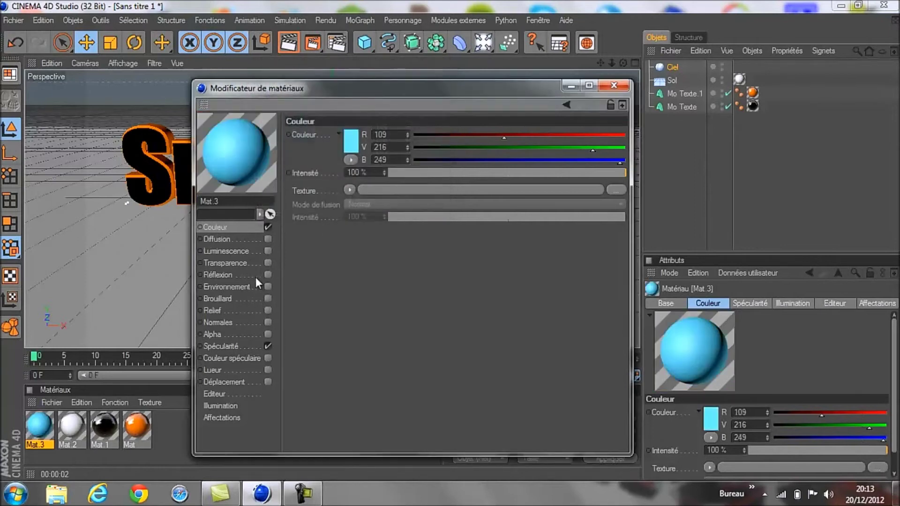
- Enable reflection at 20% intensity on the light blue material, turn off its specular channel, and close the material editor
left_click(255, 276)
left_click(269, 275)
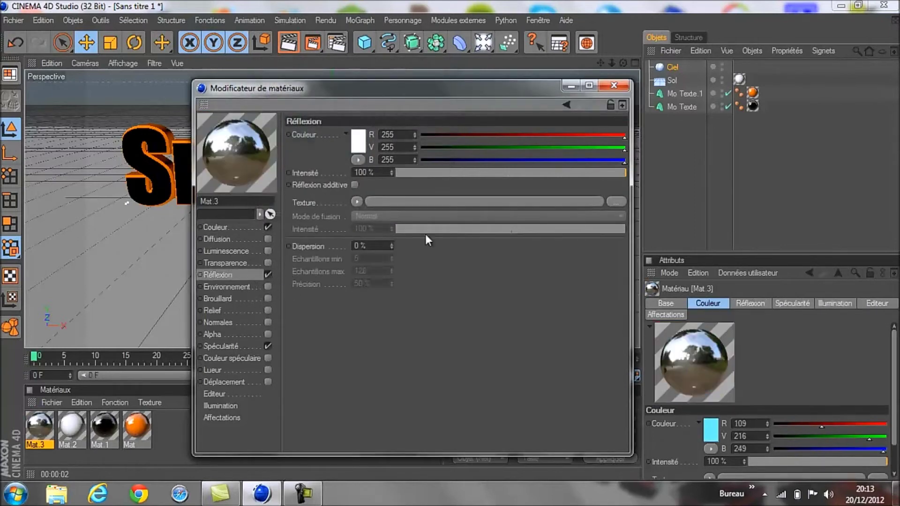
left_click_drag(626, 172, 515, 193)
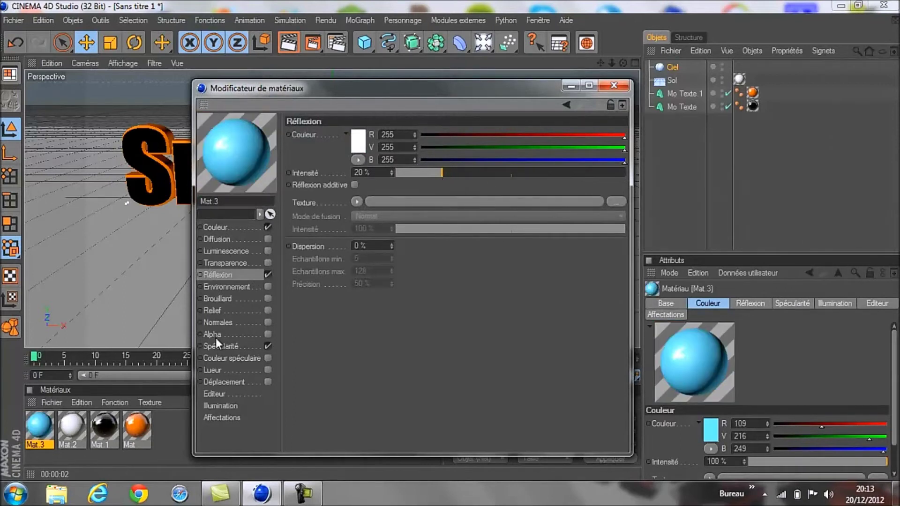
left_click(269, 346)
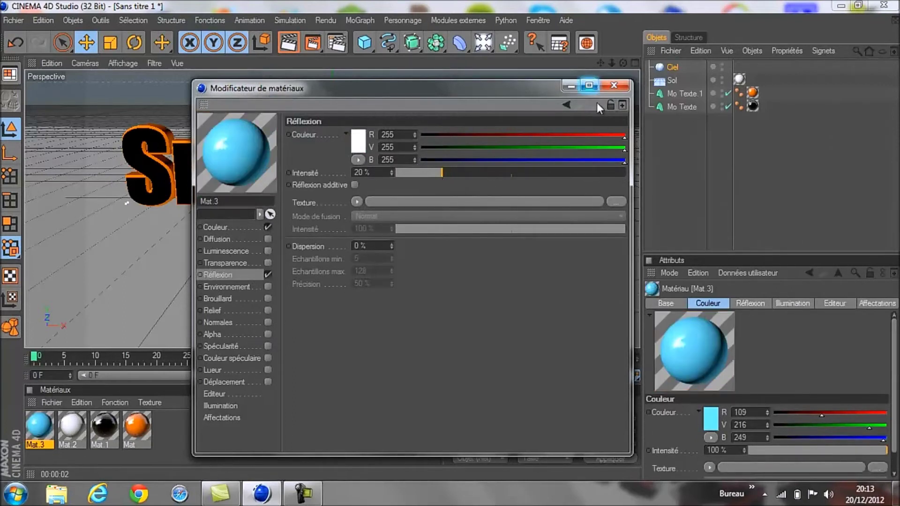
left_click(612, 84)
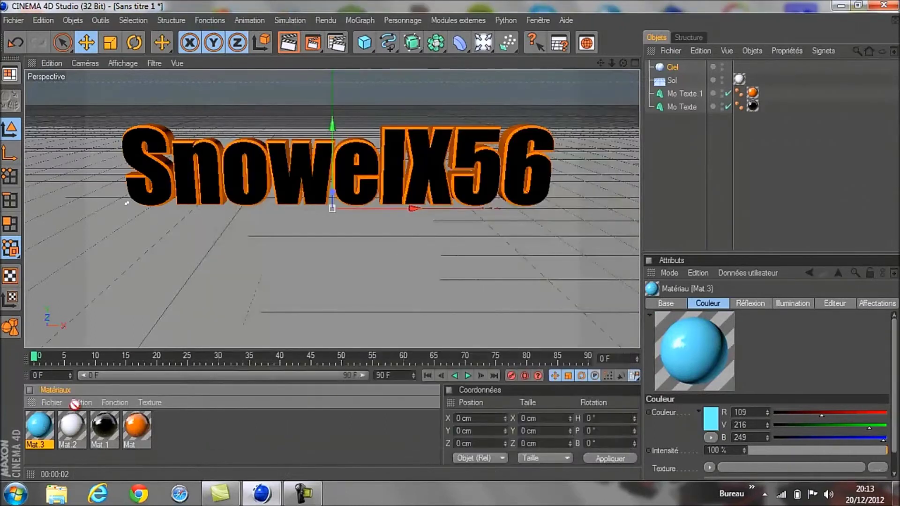
- Apply the light blue material to the sky and render the active view to check the result
left_click_drag(647, 72, 677, 68)
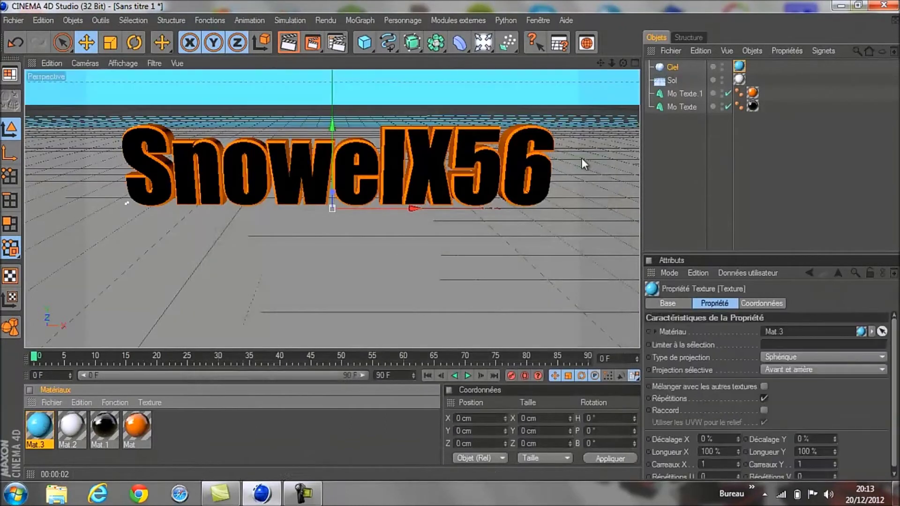
left_click(298, 43)
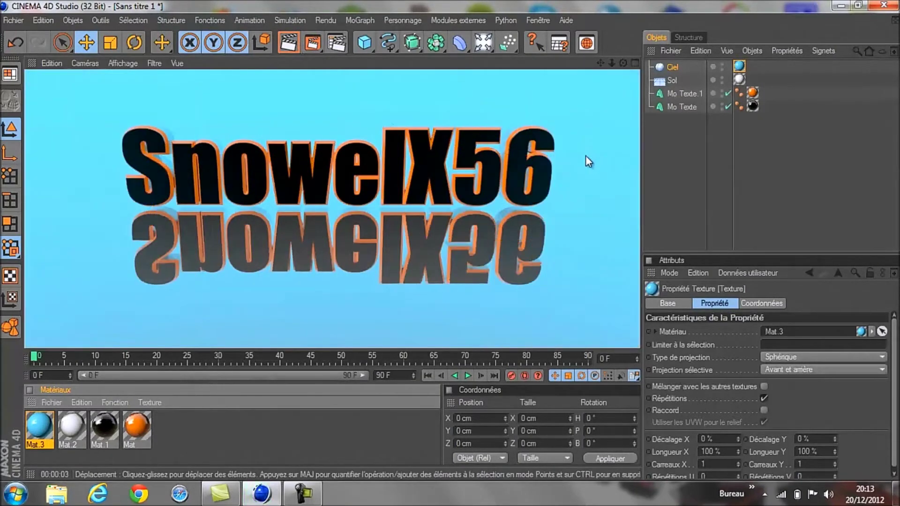
left_click(705, 178)
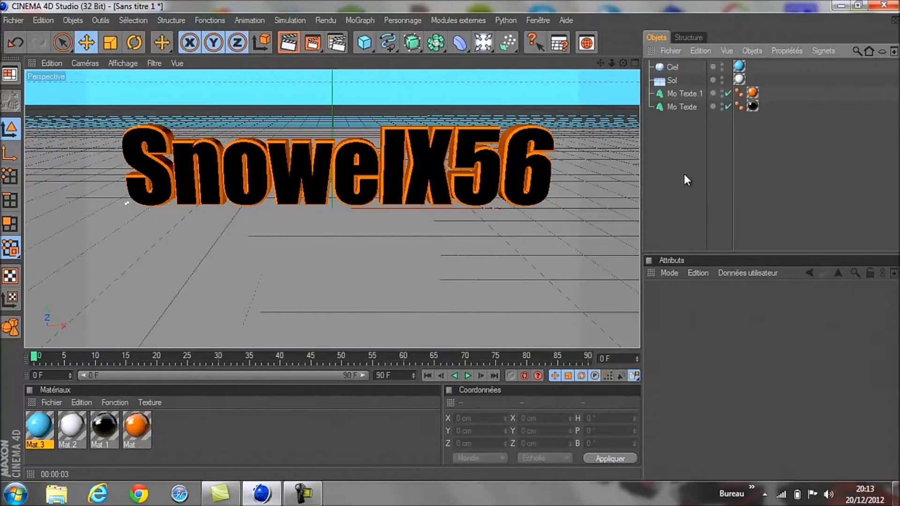
- Add a dynamics body tag (Dynamiques de corps) to both MoText objects together
left_click_drag(694, 174, 668, 94)
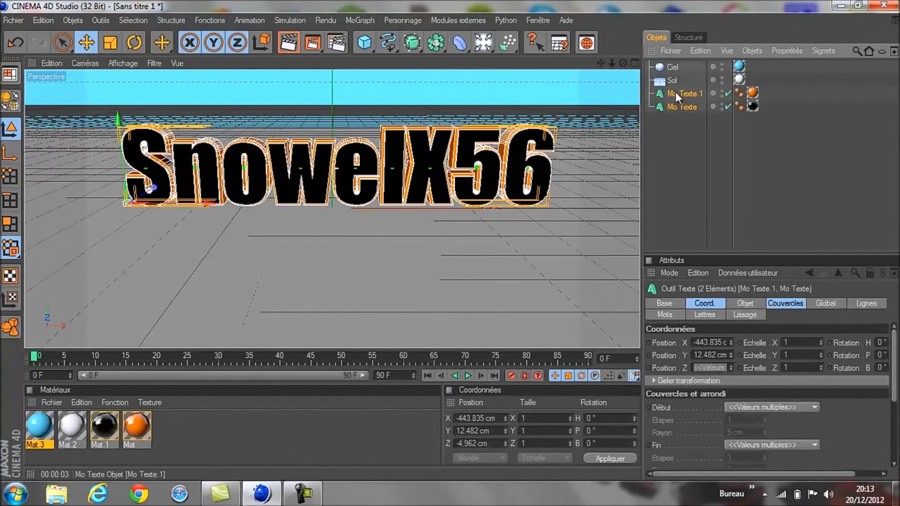
right_click(679, 95)
mouse_move(718, 86)
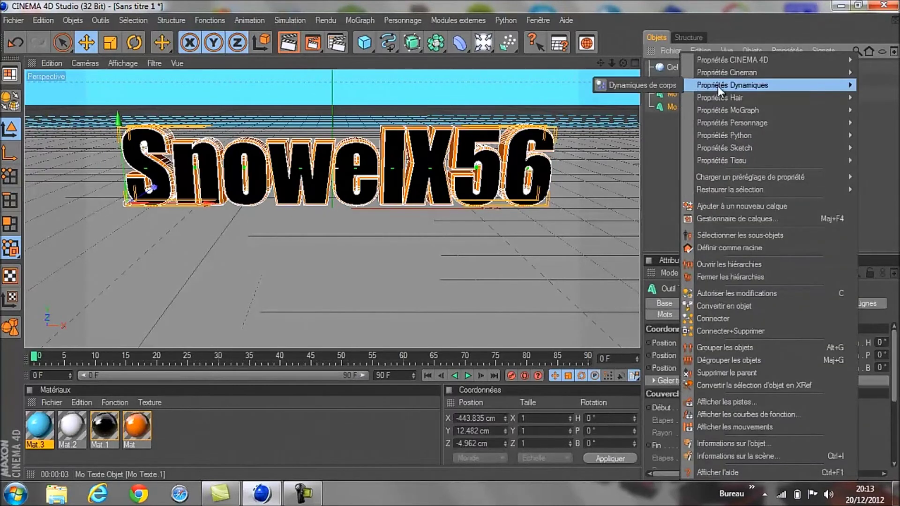
left_click(638, 83)
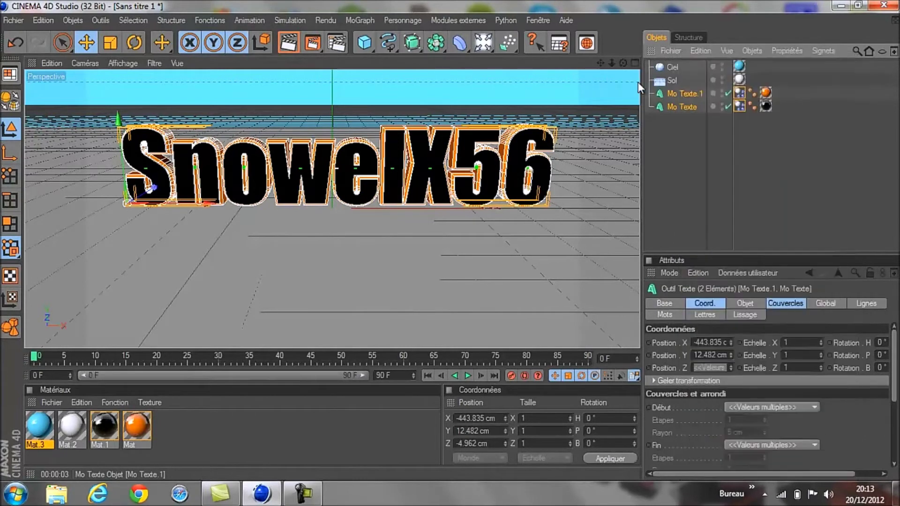
left_click(666, 133)
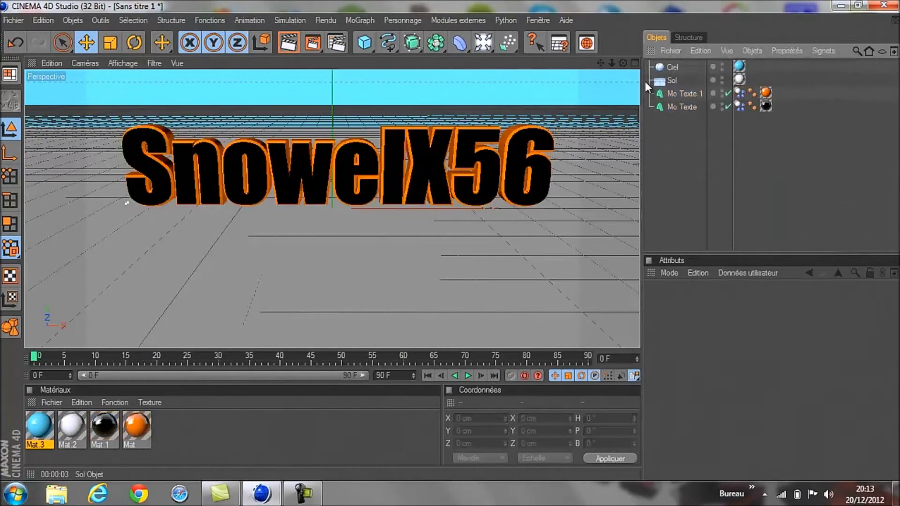
- Add a dynamics body tag (Dynamiques de corps) to the floor and clear the selection
right_click(671, 78)
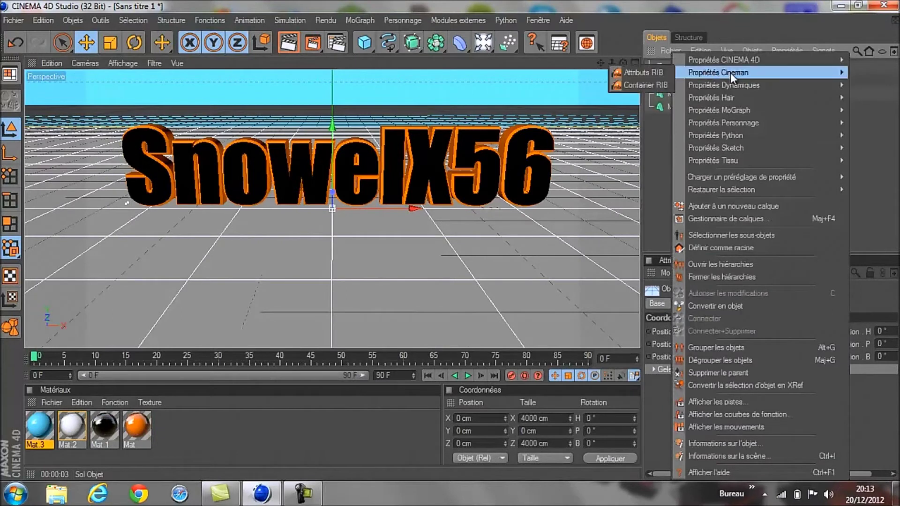
mouse_move(724, 86)
left_click(647, 85)
left_click(707, 182)
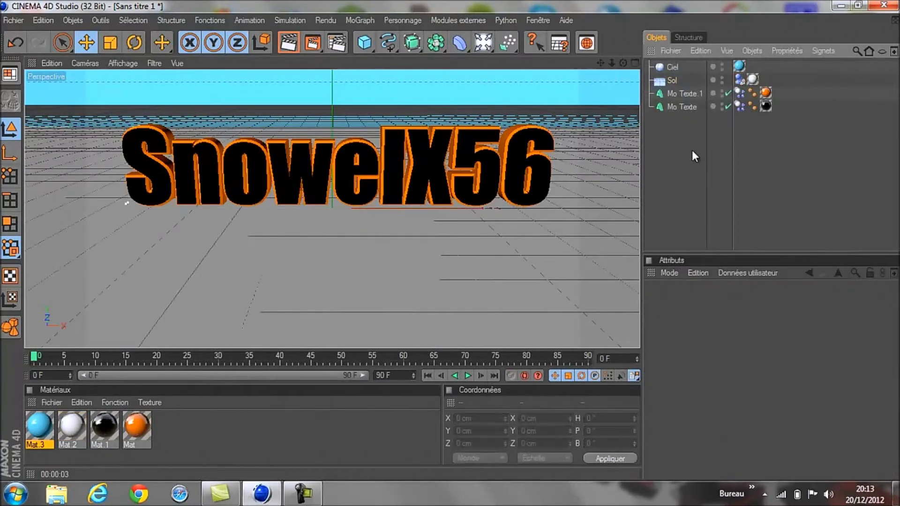
- Break both MoText objects into 15 random pieces with the Thrausi plugin, and close its window
left_click_drag(698, 149, 677, 92)
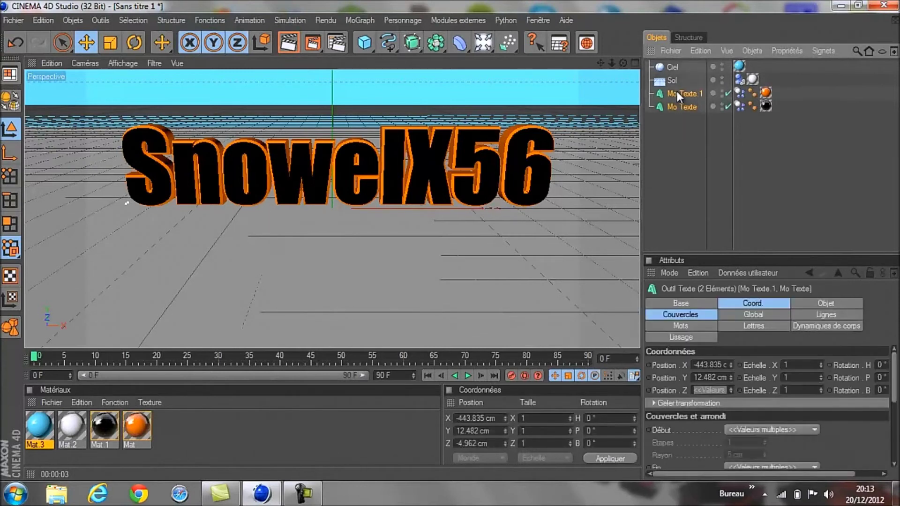
left_click(447, 21)
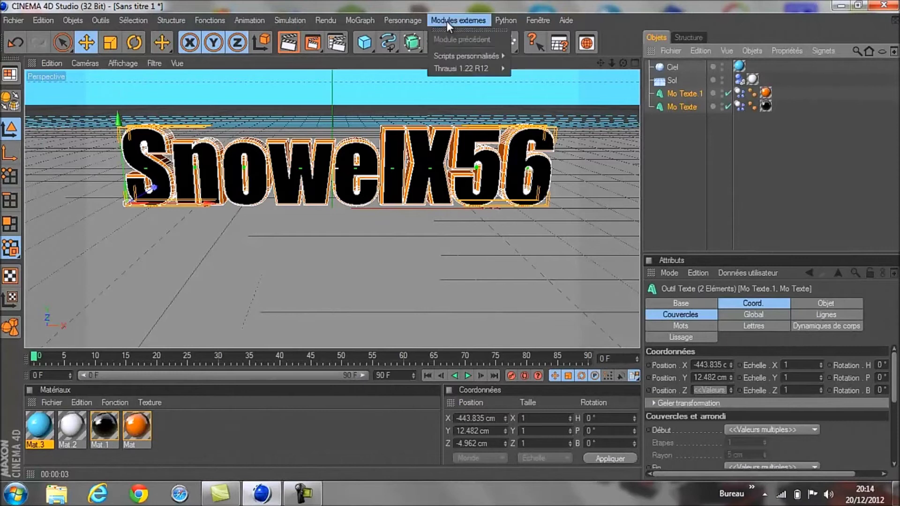
mouse_move(472, 63)
left_click(575, 77)
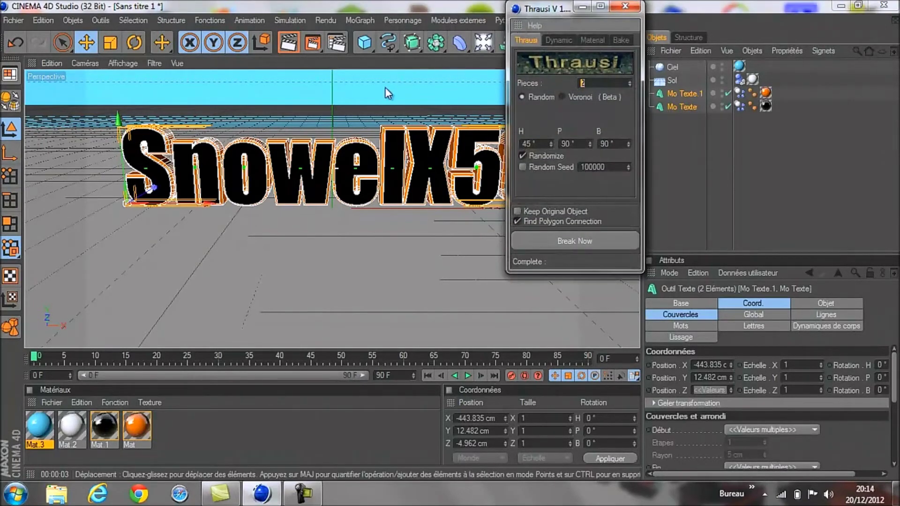
left_click(584, 231)
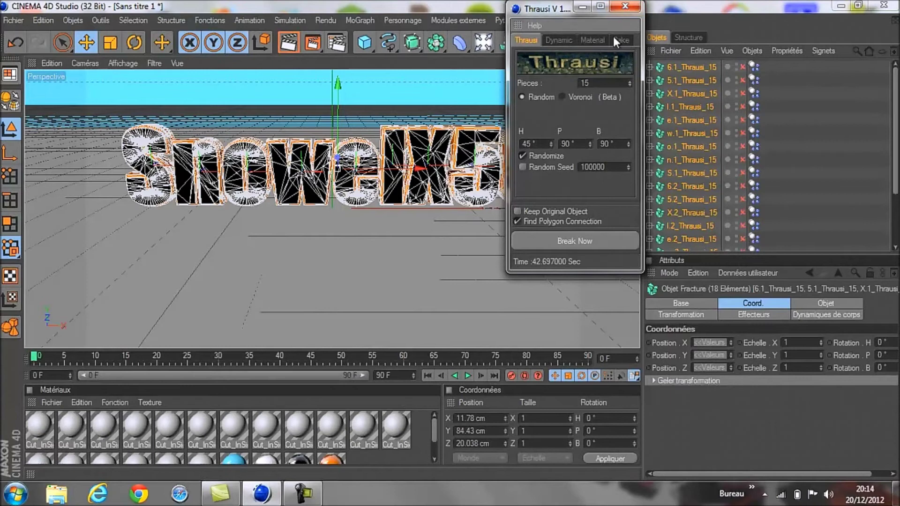
left_click(628, 7)
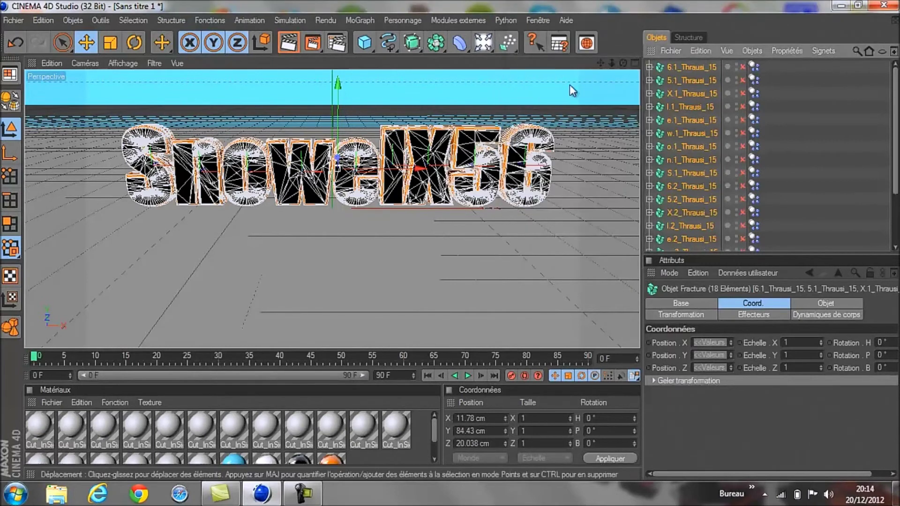
left_click(418, 452)
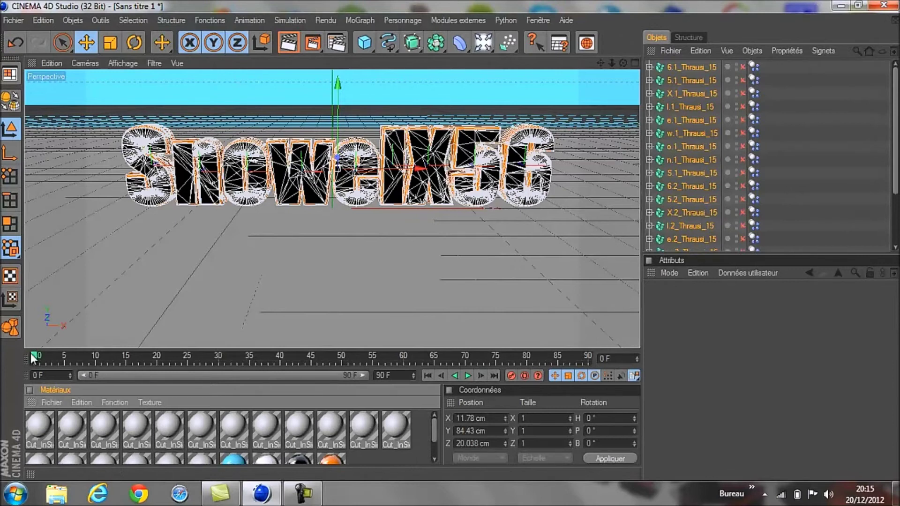
- Play back the shattering simulation to check it, stop playback and return to frame 0
left_click(468, 375)
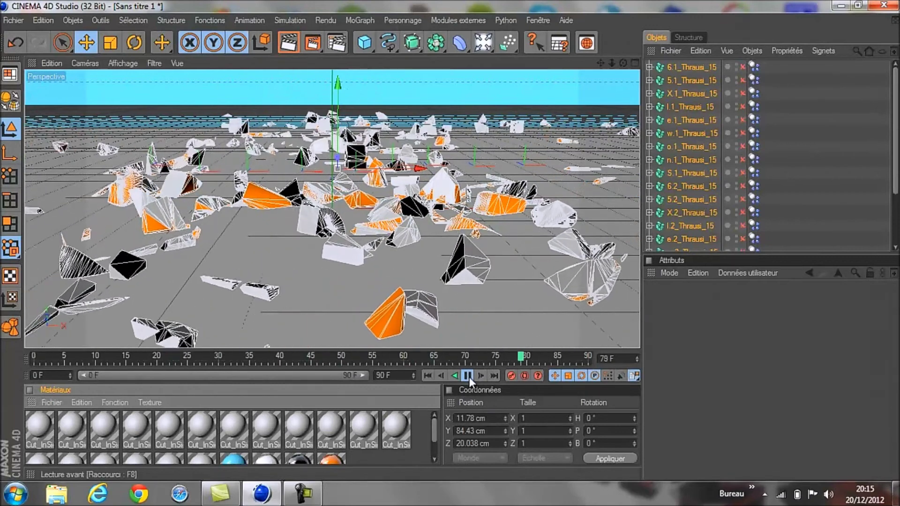
left_click(468, 375)
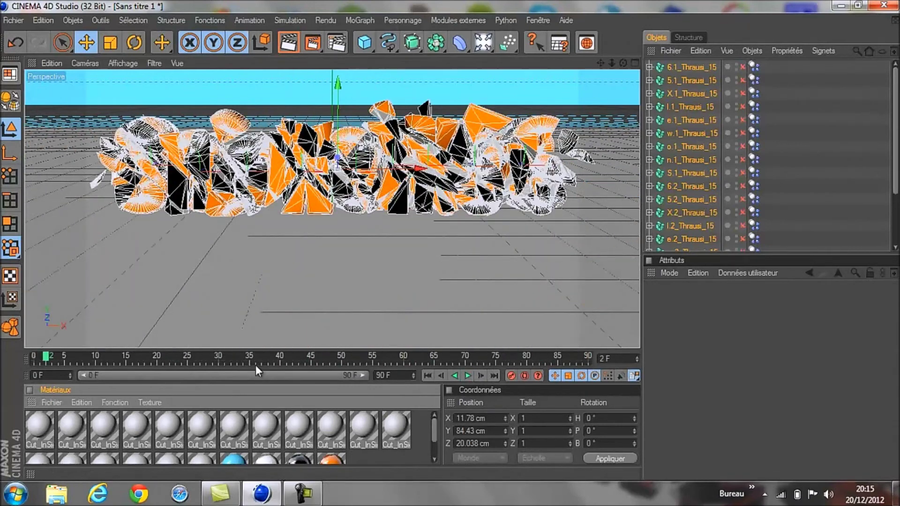
left_click_drag(48, 356, 19, 357)
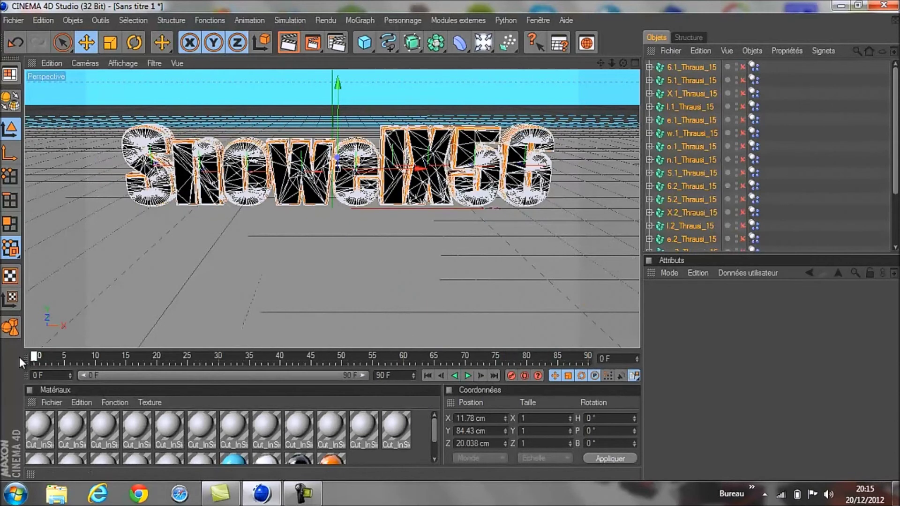
- Set the animation's end frame to 250 and extend the preview range to frame 250
double_click(384, 375)
type("30")
type("25")
left_click(402, 373)
left_click(398, 391)
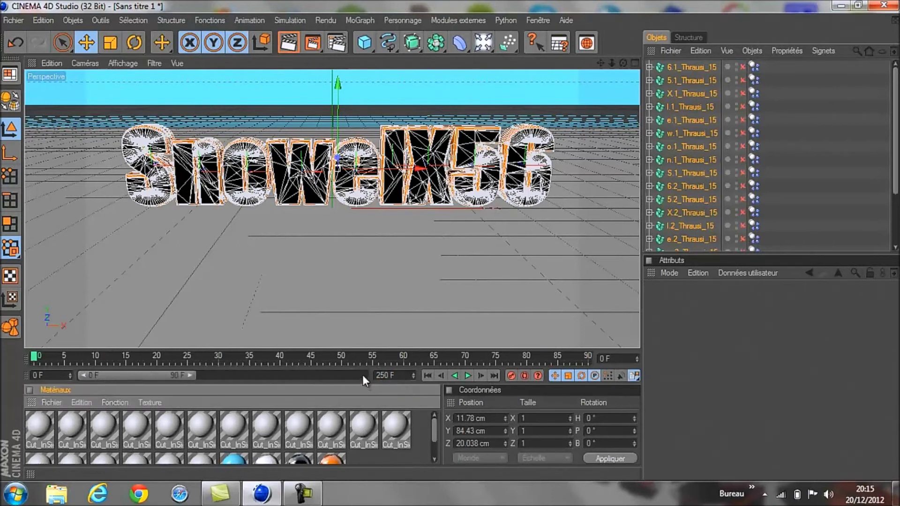
left_click_drag(191, 375, 375, 364)
- Set the colour of all 18 Cut_InSide materials to pure white (RGB 255, 255, 255) and clear the material selection
scroll(414, 440, "down", 1)
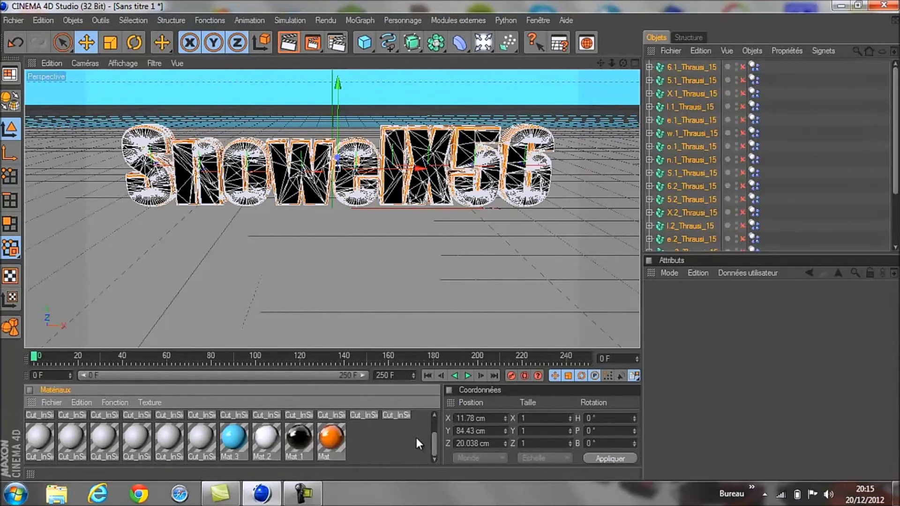
scroll(417, 436, "up", 1)
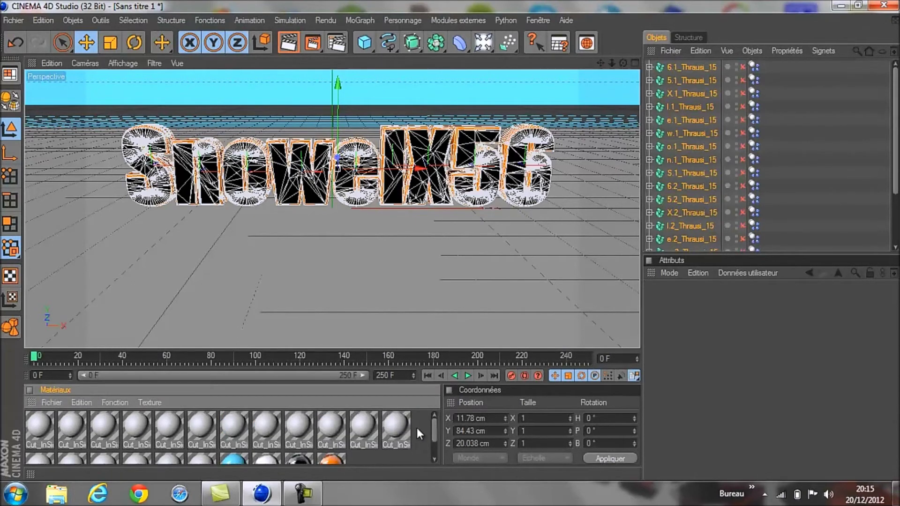
left_click_drag(416, 426, 101, 413)
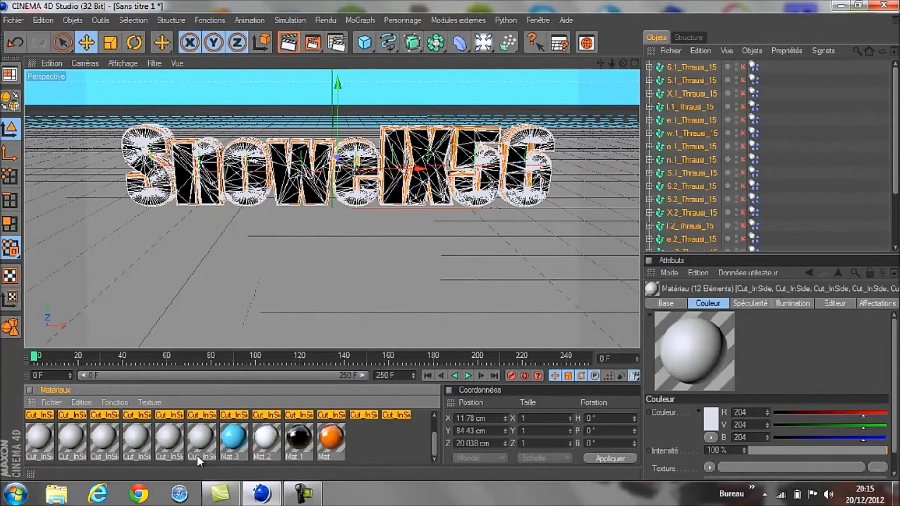
left_click(151, 441, "shift")
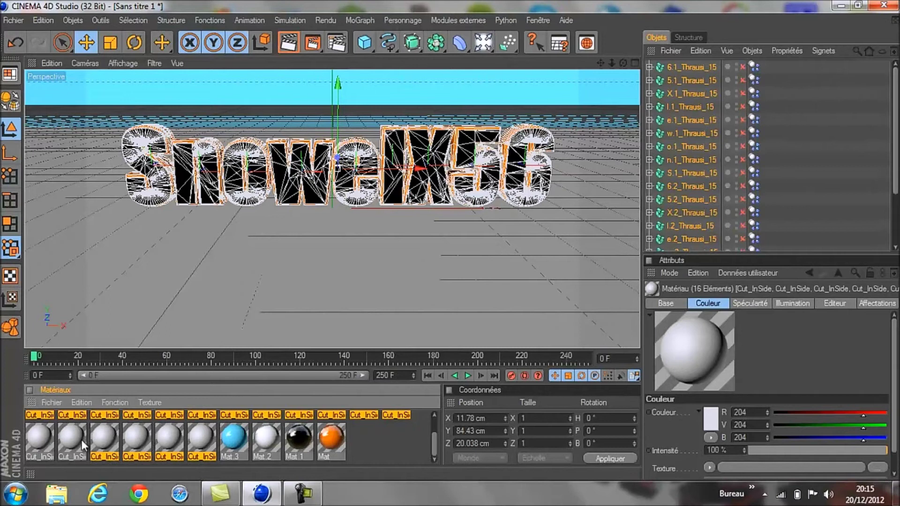
left_click(44, 440, "shift")
scroll(241, 429, "up", 1)
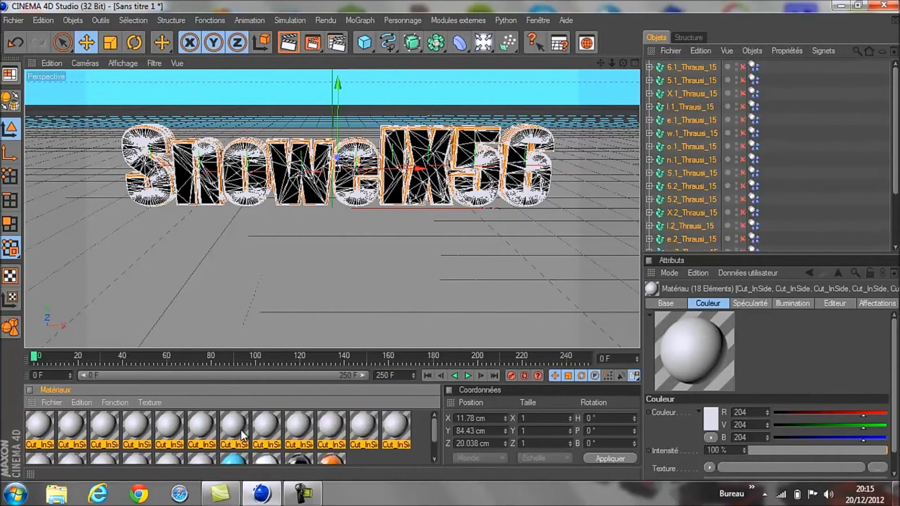
scroll(241, 429, "down", 1)
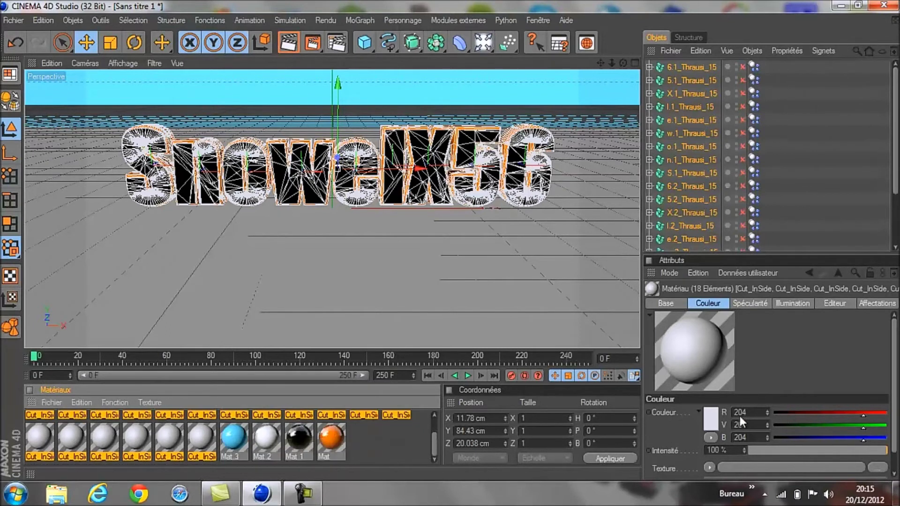
left_click(705, 416)
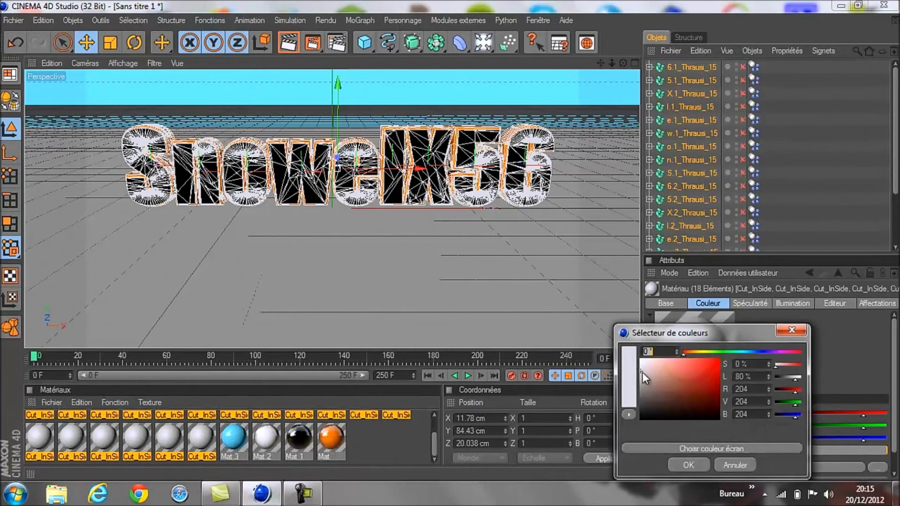
left_click(685, 464)
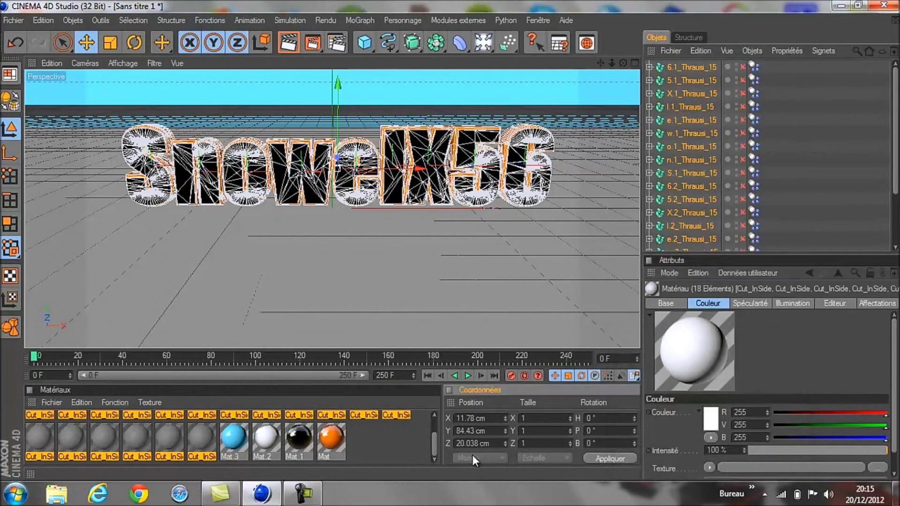
mouse_move(434, 444)
left_mouse_down()
mouse_move(433, 419)
mouse_move(436, 441)
left_mouse_up()
left_click(424, 440)
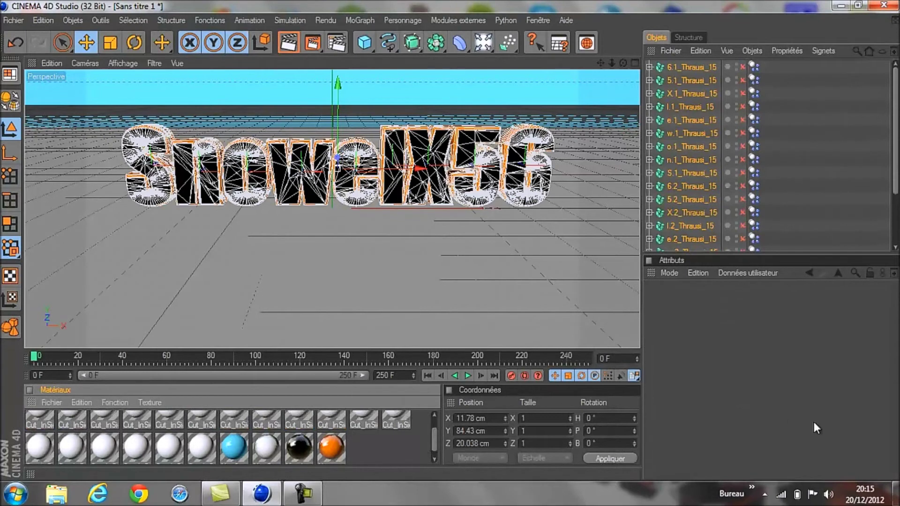
mouse_move(896, 96)
left_mouse_down()
mouse_move(896, 146)
mouse_move(897, 79)
left_mouse_up()
scroll(798, 186, "down", 3)
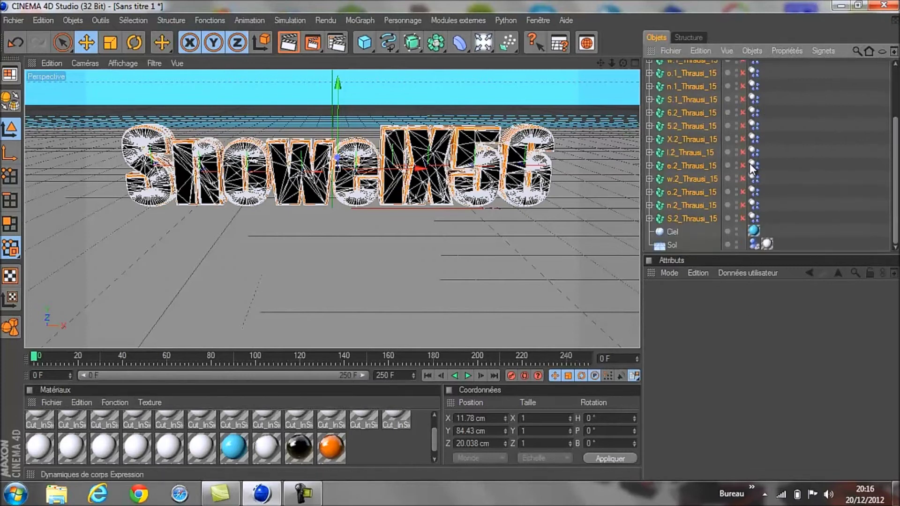
left_click(769, 213)
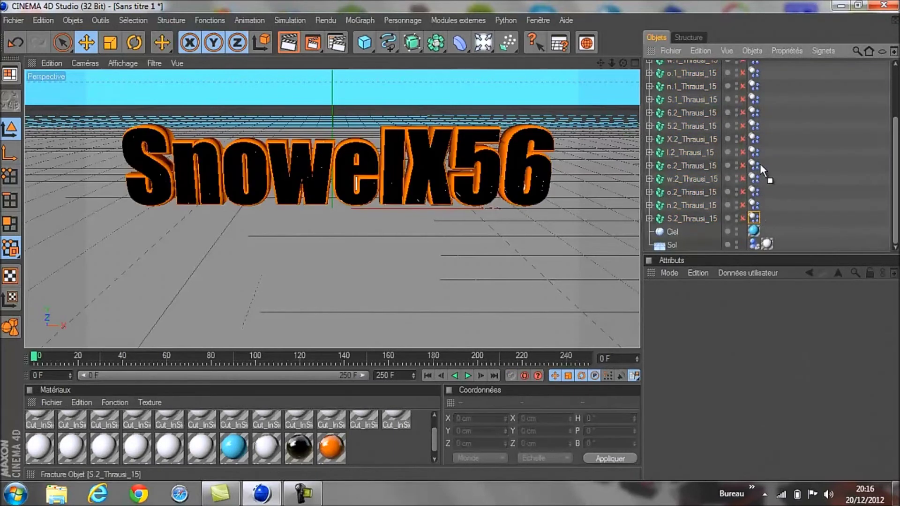
left_click_drag(785, 173, 756, 179)
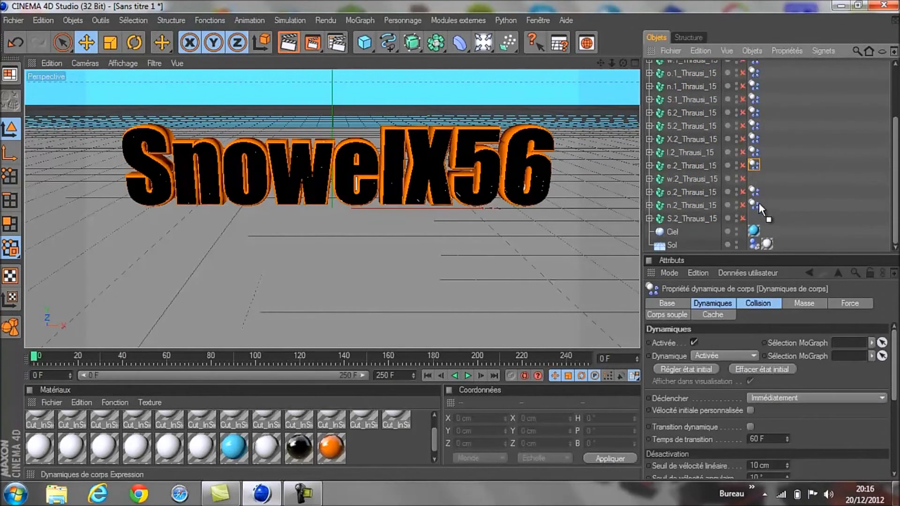
left_click_drag(757, 213, 754, 166)
left_click(766, 216)
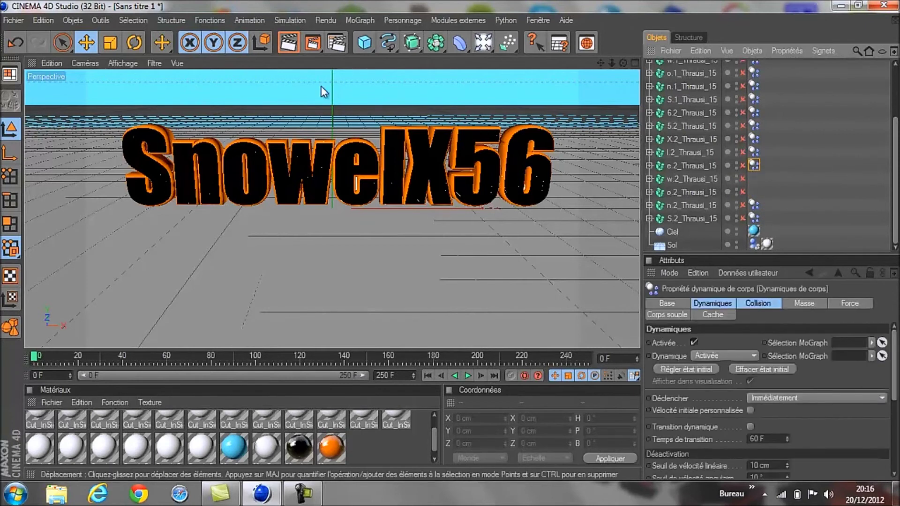
left_click(9, 42)
left_click(8, 42)
left_click(9, 42)
left_click(9, 42)
left_click(8, 42)
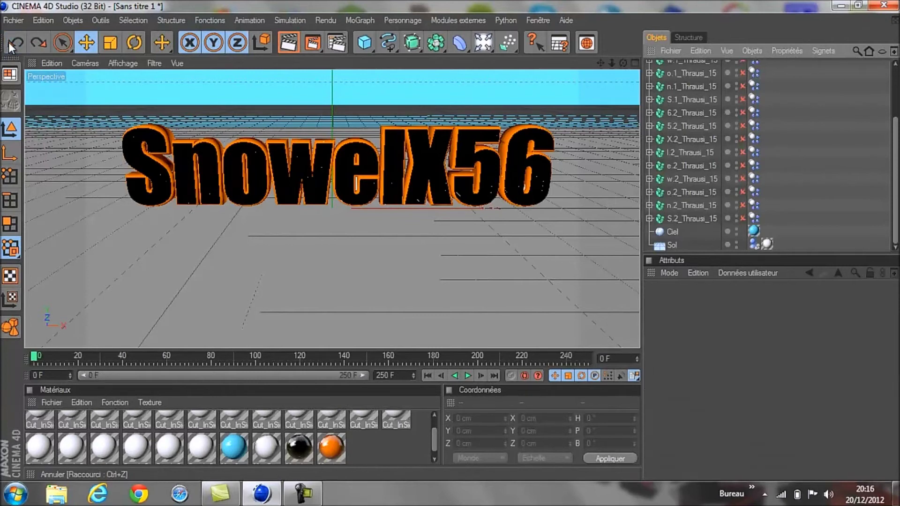
- Set Dynamique to Désactivée on the dynamics tags of all 18 Thrausi objects and keyframe it at frame 0
left_click_drag(775, 222, 753, 52)
scroll(895, 168, "down", 3)
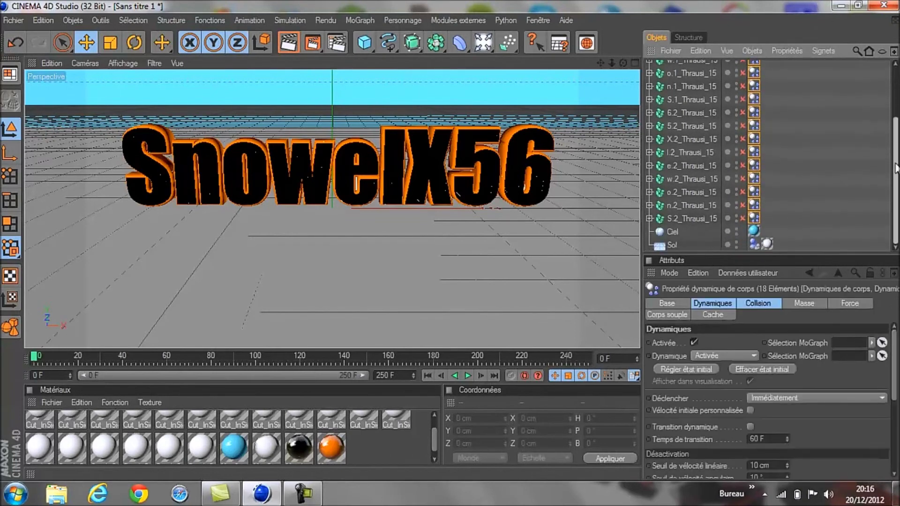
mouse_move(897, 183)
left_mouse_down()
mouse_move(897, 131)
mouse_move(898, 177)
left_mouse_up()
scroll(898, 180, "up", 3)
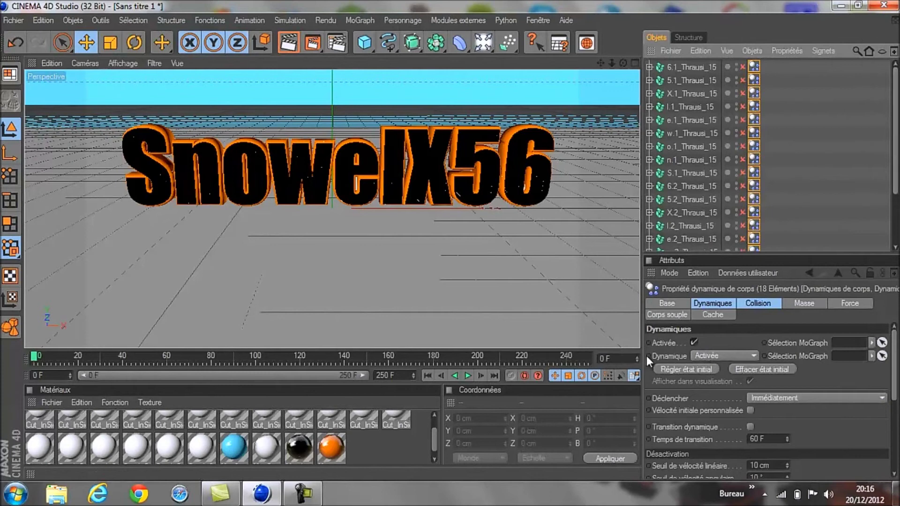
left_click(754, 355)
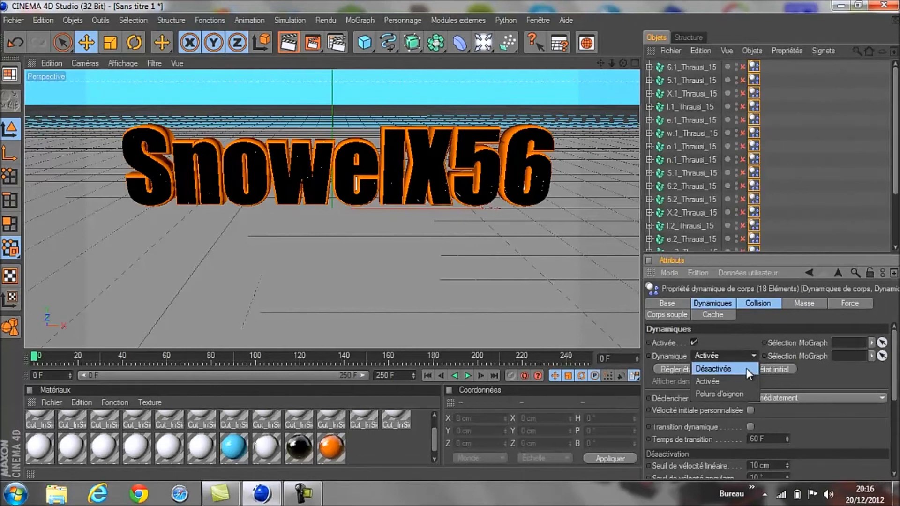
left_click(746, 368)
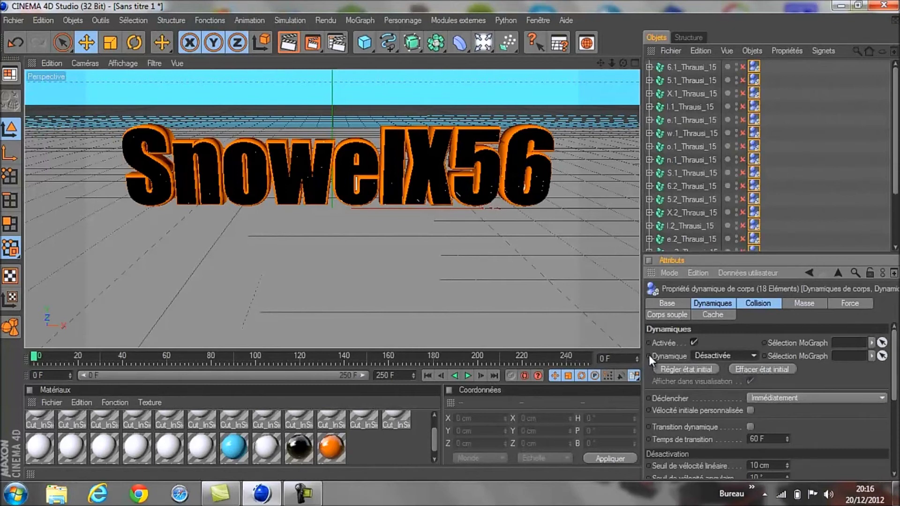
left_click(649, 356, "ctrl")
- At frame 60, set Dynamique to Activée on the selected dynamics tags and keyframe it
left_click_drag(36, 355, 169, 359)
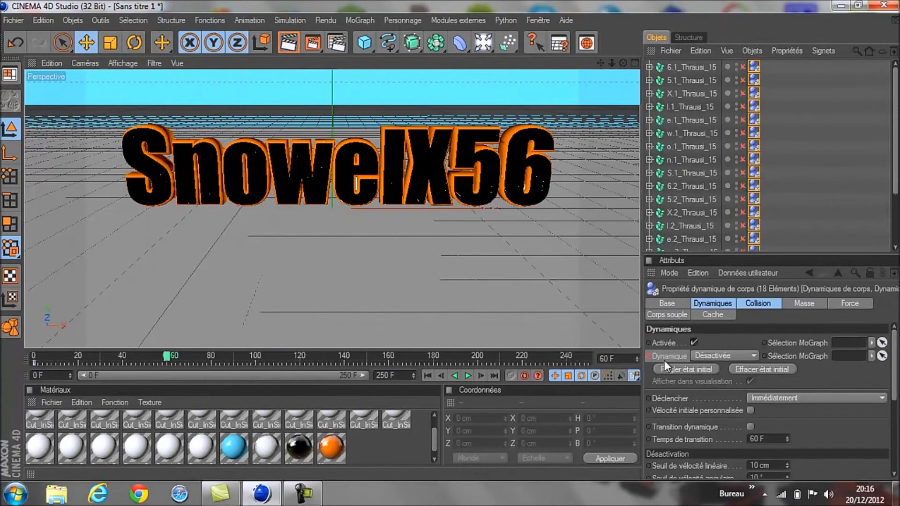
left_click(753, 356)
left_click(734, 381)
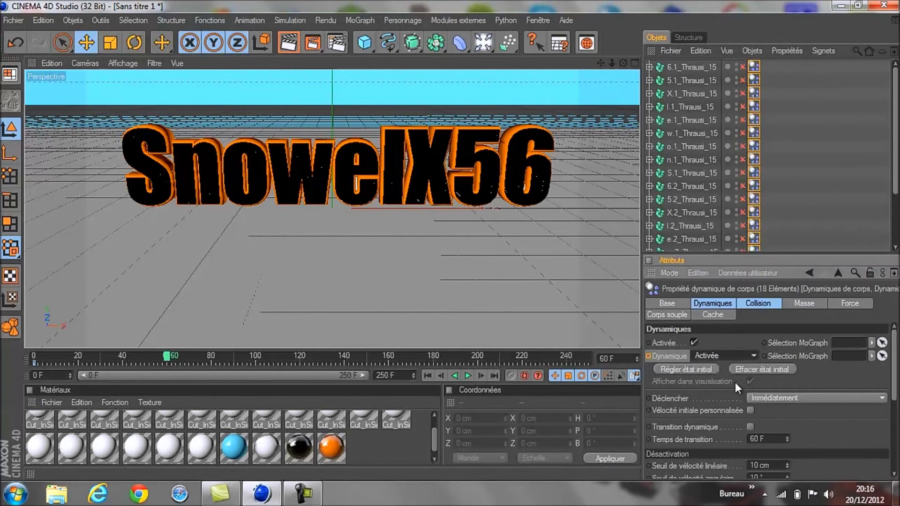
left_click(650, 356, "ctrl")
- Play the animation from the start to check the delayed shatter, return to frame 0 and clear the tag selection
left_click_drag(167, 363, 29, 369)
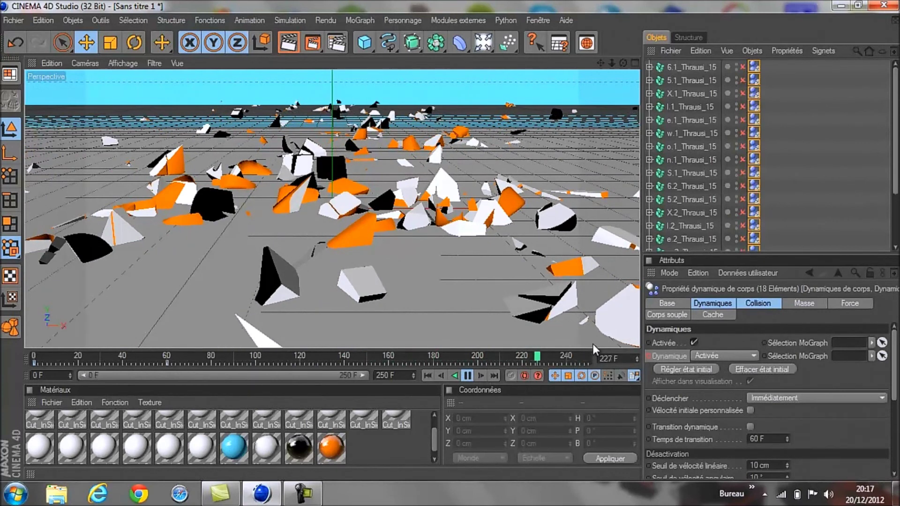
left_click(468, 375)
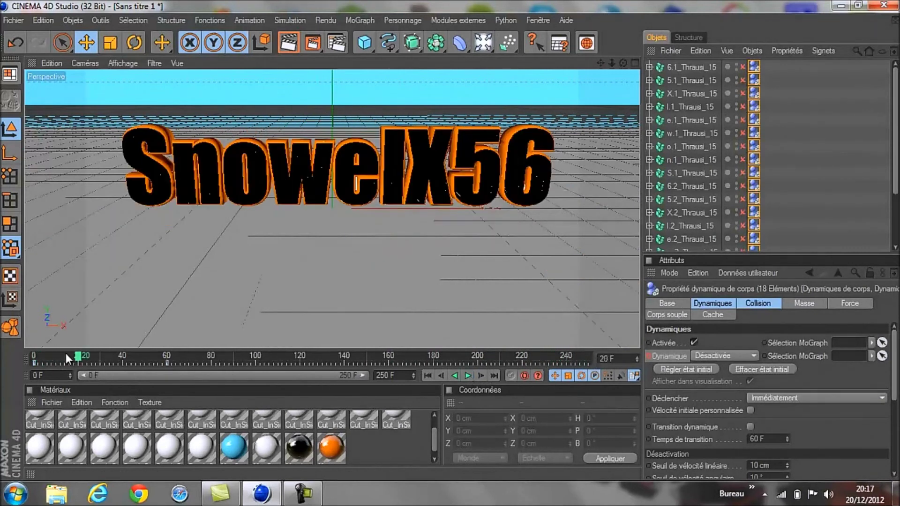
left_click_drag(80, 358, 1, 361)
left_click(839, 161)
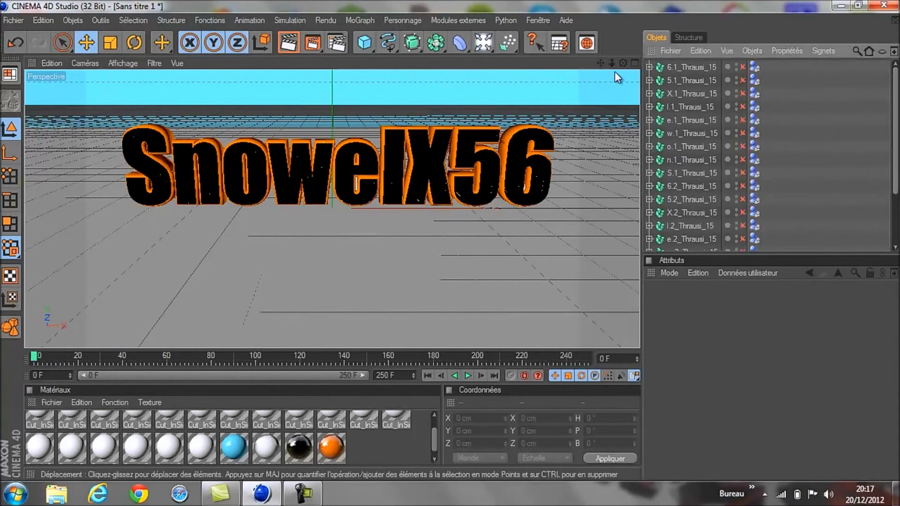
- Add a camera (Caméra) to the scene and look through it in the viewport
left_click(481, 44)
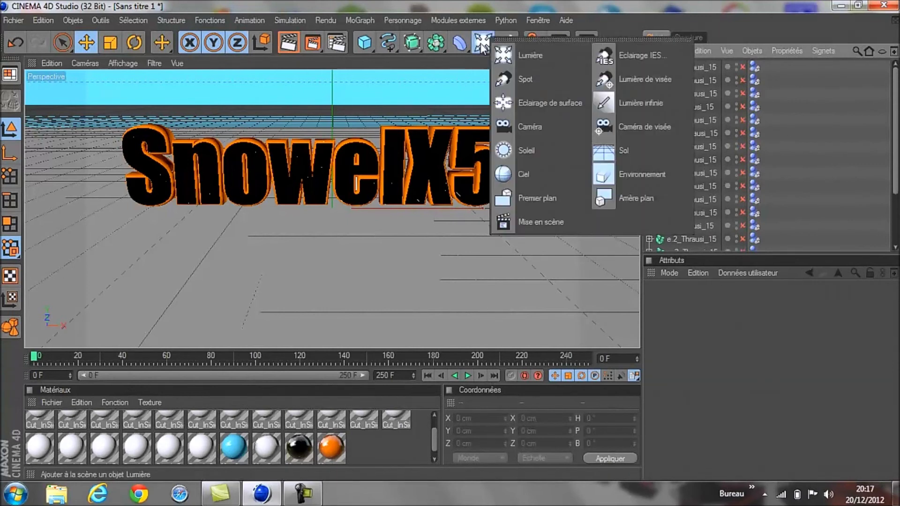
left_click(546, 127)
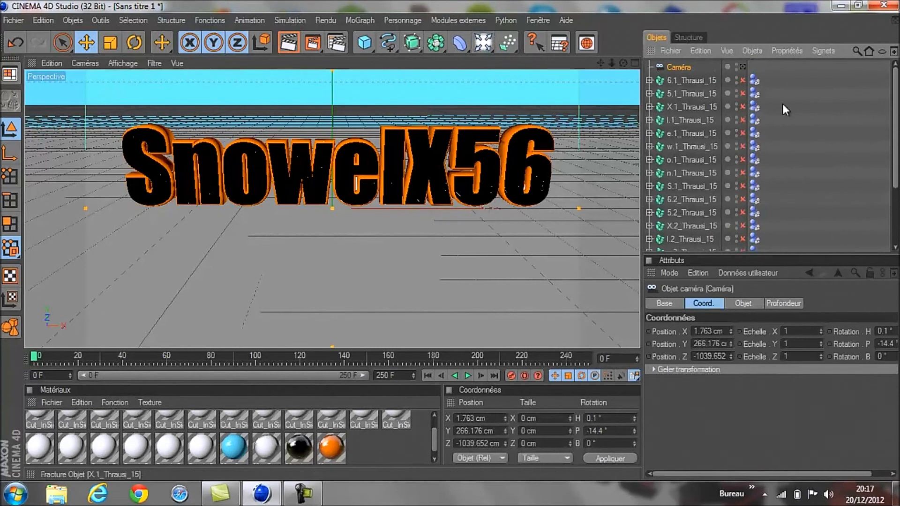
left_click(742, 67)
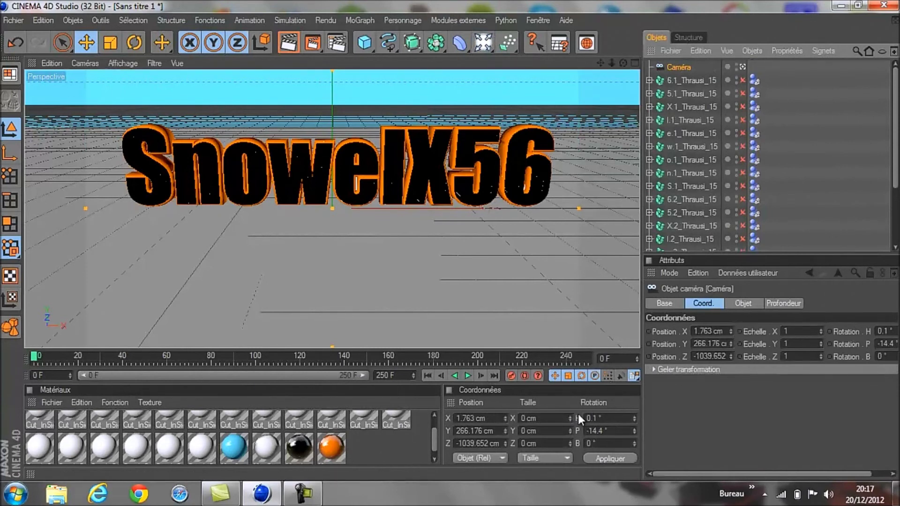
- Enable automatic keyframing, pull the camera back to about Z -2084 cm and record its keyframe at frame 0
left_click(524, 375)
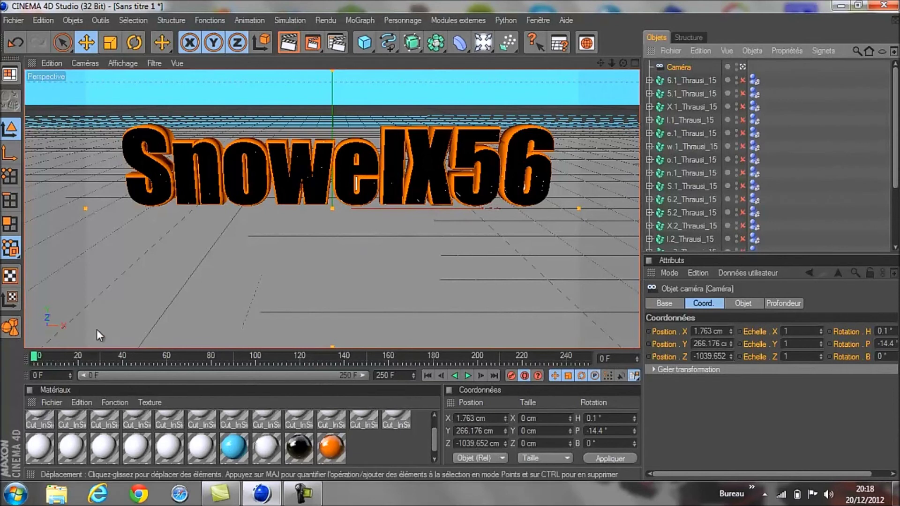
scroll(424, 246, "down", 2)
scroll(426, 252, "down", 2)
scroll(420, 250, "down", 5)
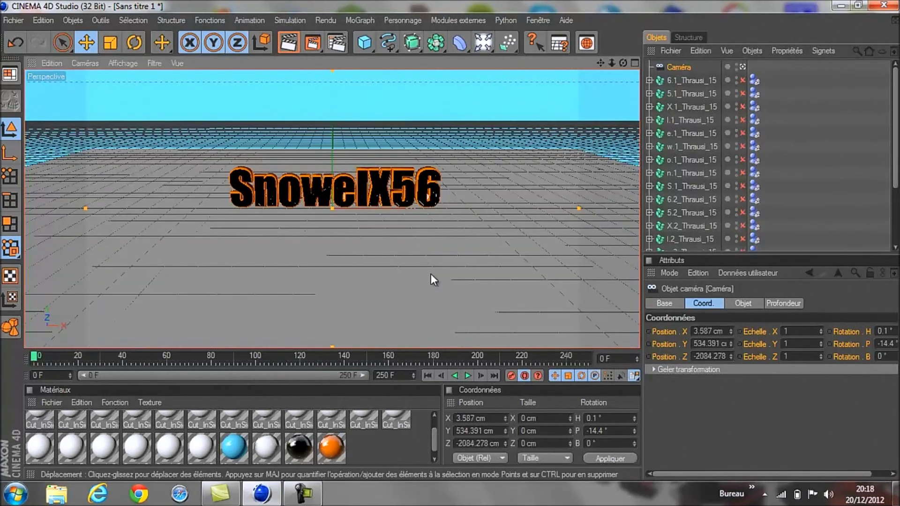
left_click(510, 376)
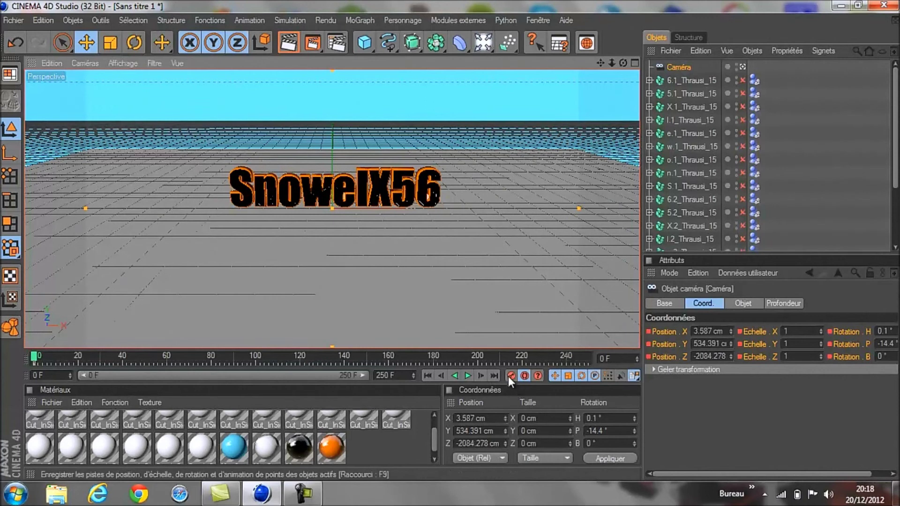
- At frame 150, rotate the camera to about 21.3° heading, move it to about X 926, Z -2237 cm, and record its keyframe
left_click_drag(33, 358, 458, 356)
left_click_drag(388, 355, 367, 352)
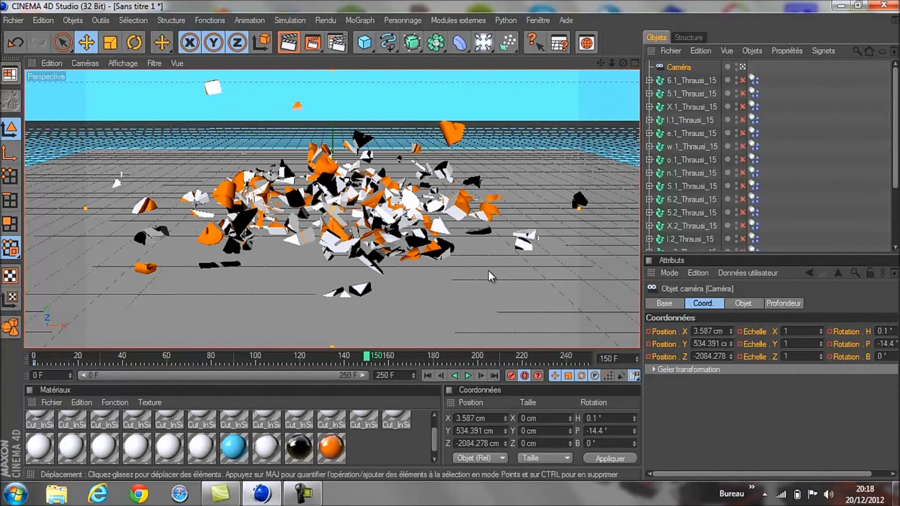
scroll(601, 114, "up", 5)
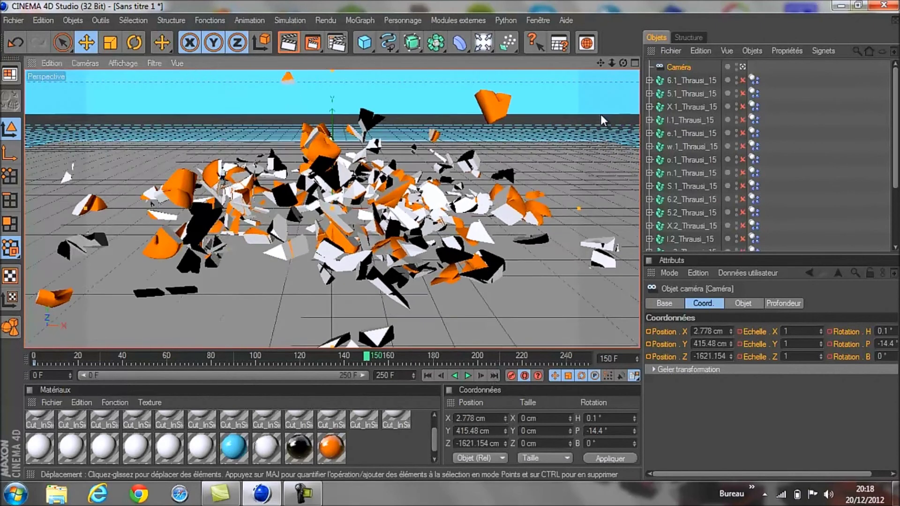
mouse_move(623, 63)
left_mouse_down()
mouse_move(604, 71)
mouse_move(623, 63)
left_mouse_up()
left_click_drag(457, 240, 449, 240)
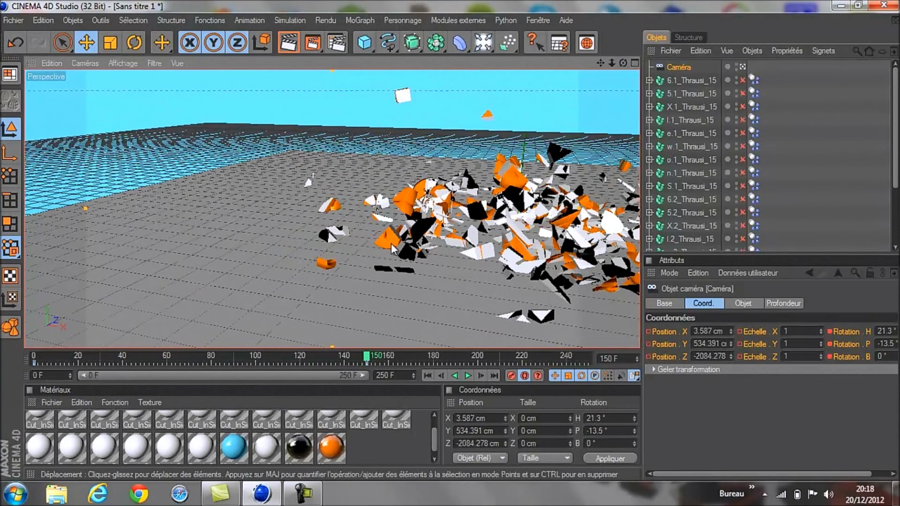
mouse_move(600, 63)
left_mouse_down()
mouse_move(450, 240)
mouse_move(431, 247)
mouse_move(451, 240)
mouse_move(607, 76)
left_mouse_up()
scroll(604, 98, "down", 3)
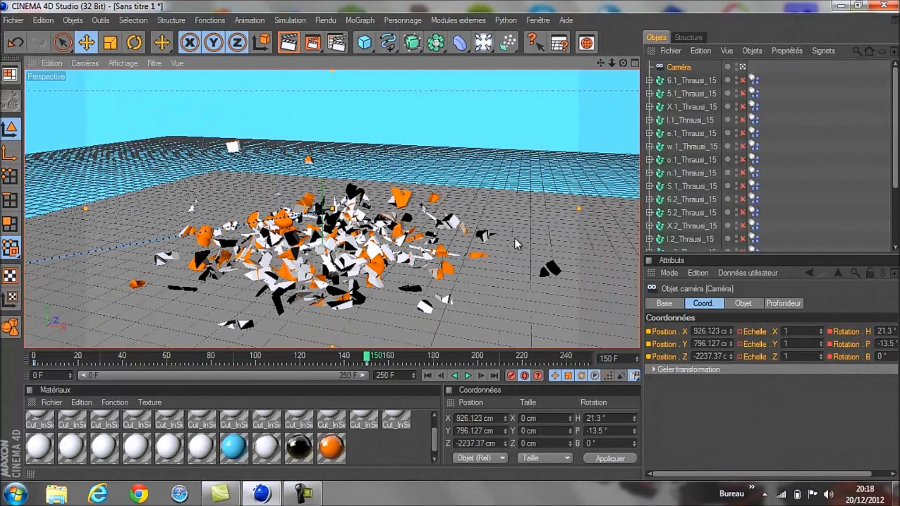
left_click(512, 375)
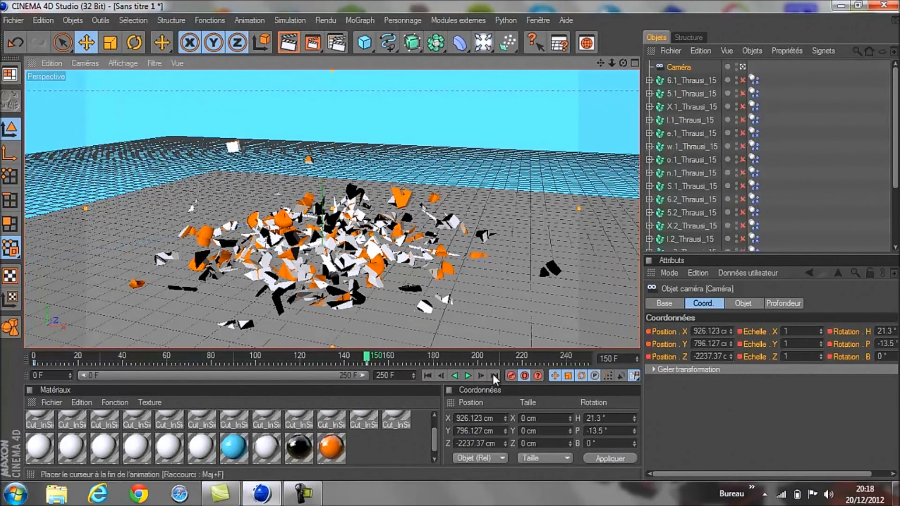
- At frame 200, pull the camera back to about Z -3279 cm and record its keyframe
left_click_drag(401, 356, 478, 360)
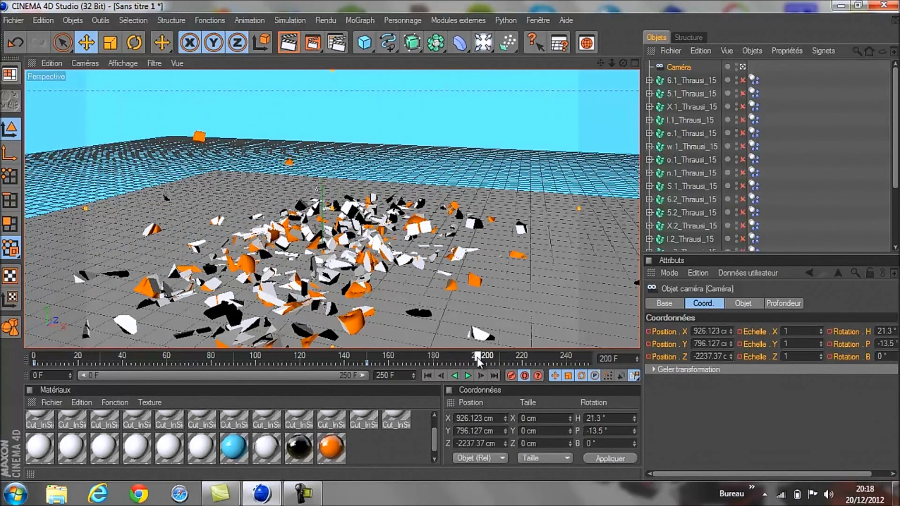
scroll(470, 310, "down", 5)
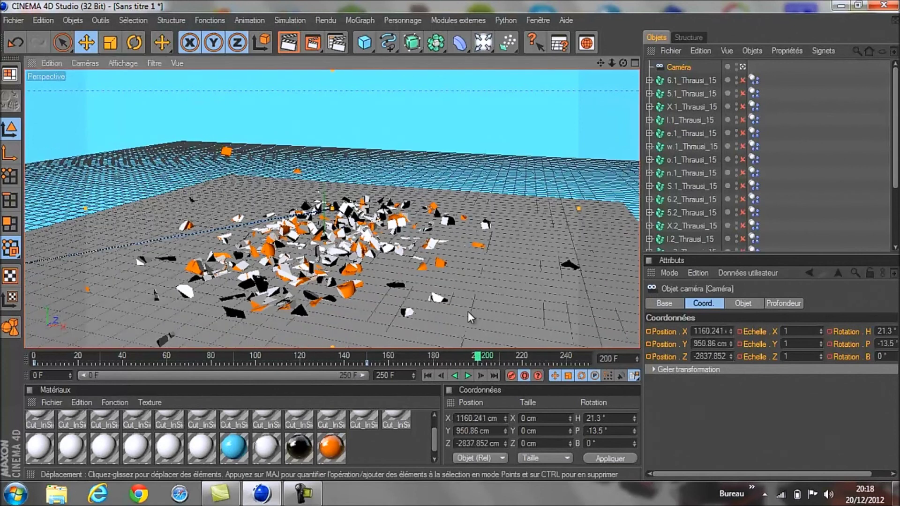
scroll(468, 311, "down", 1)
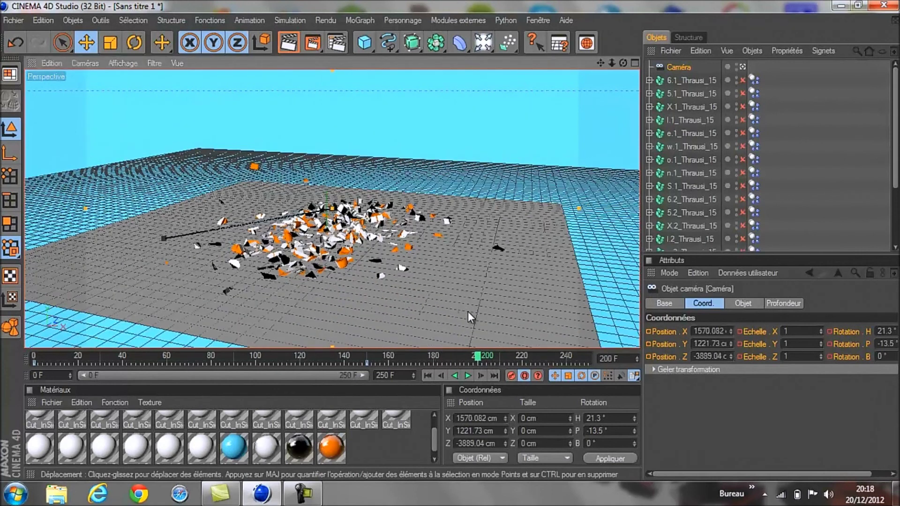
scroll(499, 280, "up", 1)
left_click(513, 375)
- At frame 250, push the camera in among the debris to about Z 517 cm and record its keyframe
left_click_drag(478, 359, 627, 349)
scroll(420, 215, "up", 20)
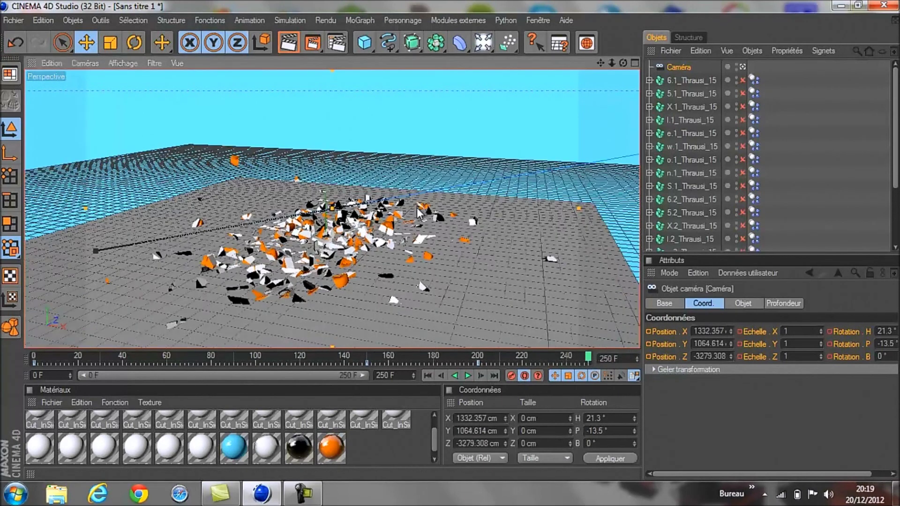
scroll(418, 215, "up", 15)
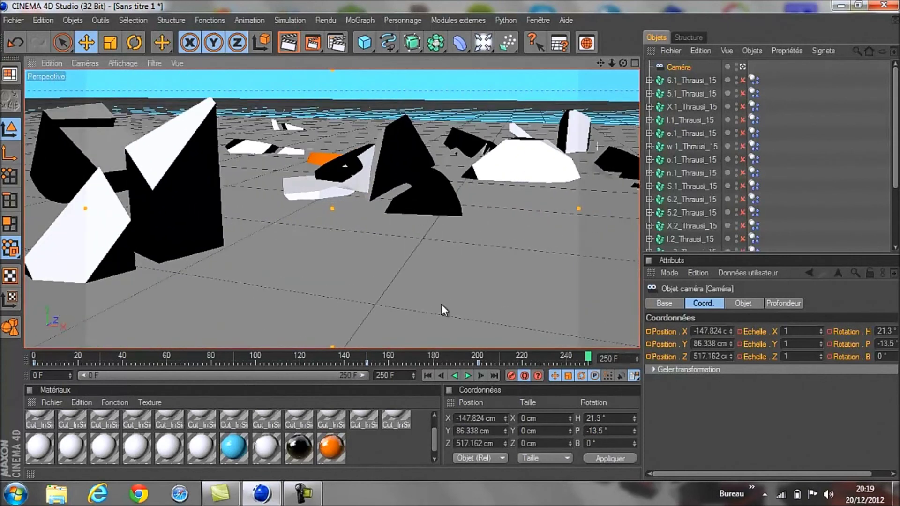
left_click(510, 376)
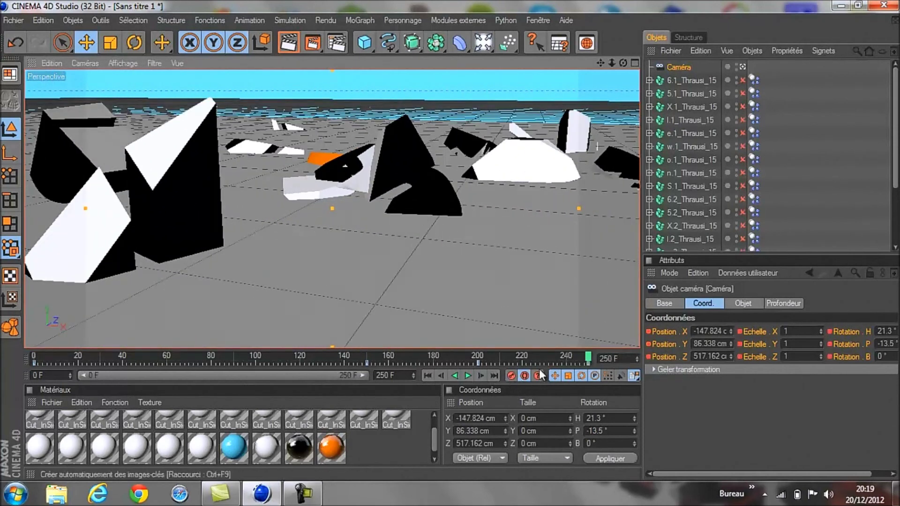
- Play the camera animation from the start to check its movement, and return to frame 0
left_click_drag(588, 357, 7, 358)
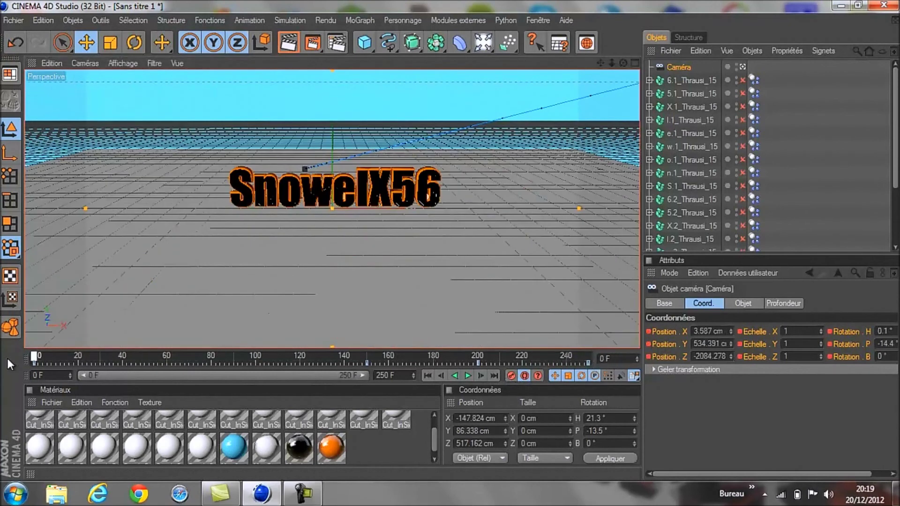
left_click(468, 375)
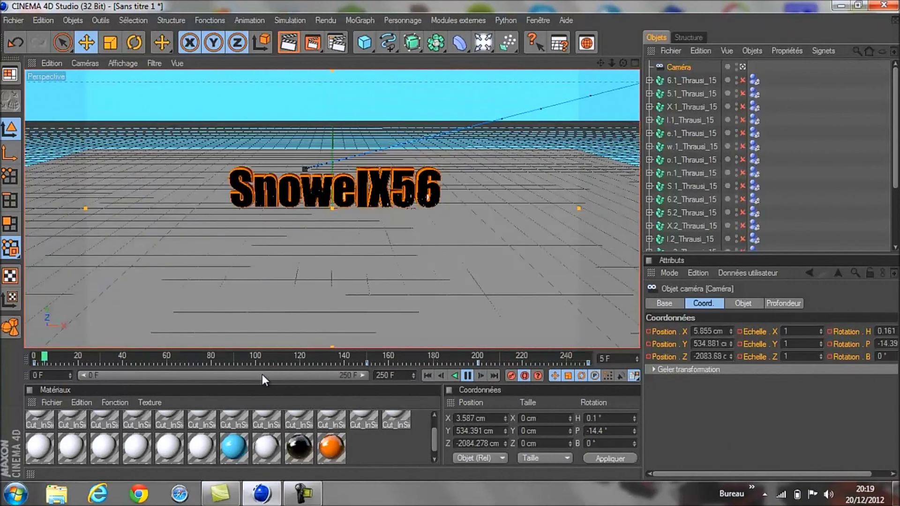
left_click(467, 376)
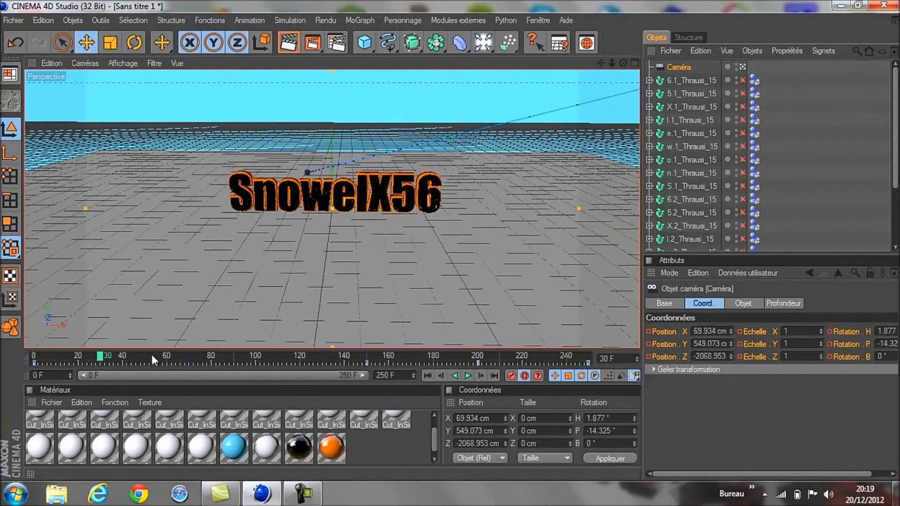
left_click_drag(98, 353, 11, 365)
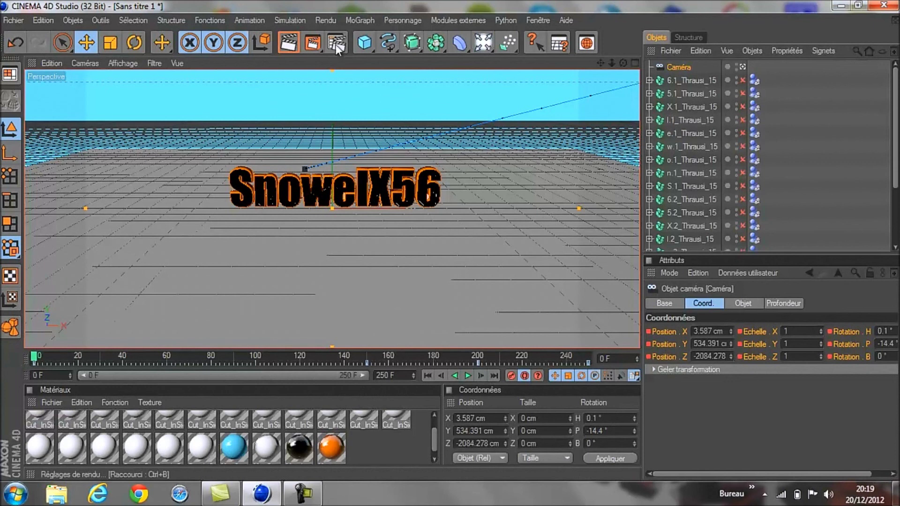
- Open the render viewer (Visualiseur) and minimise its window
left_click(313, 44)
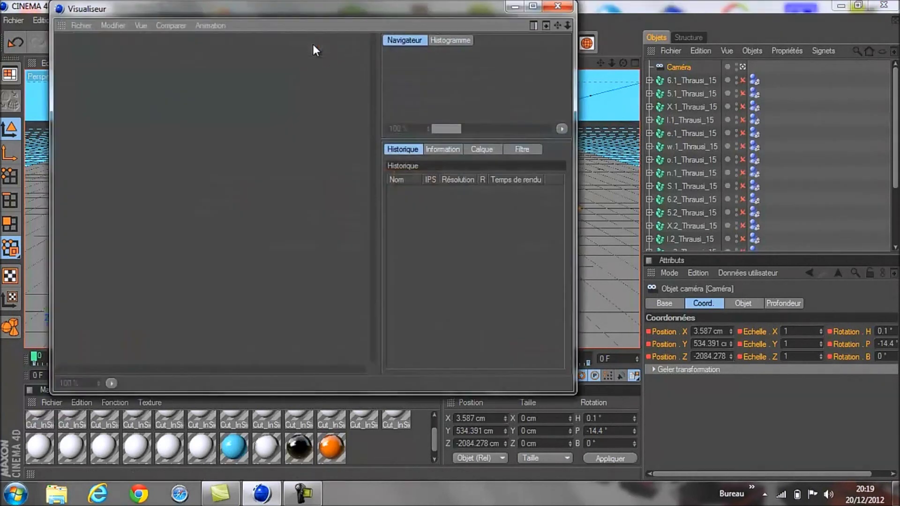
left_click(515, 6)
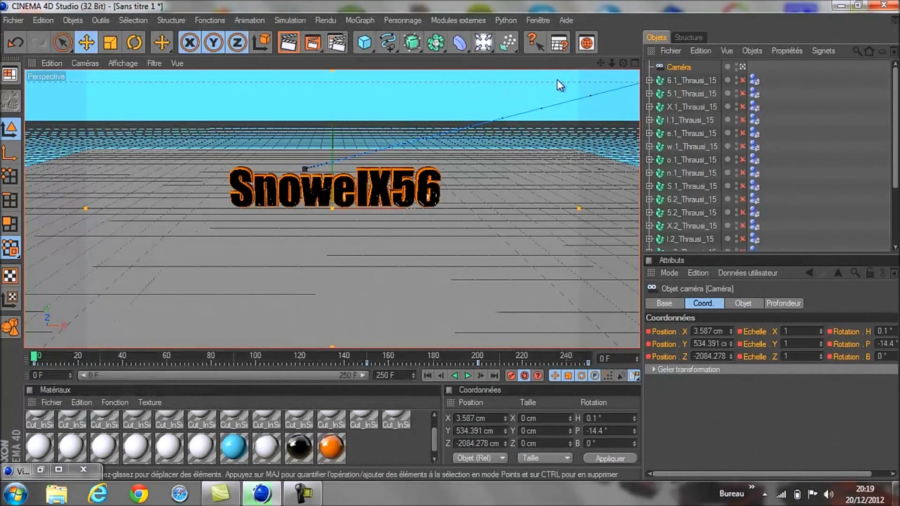